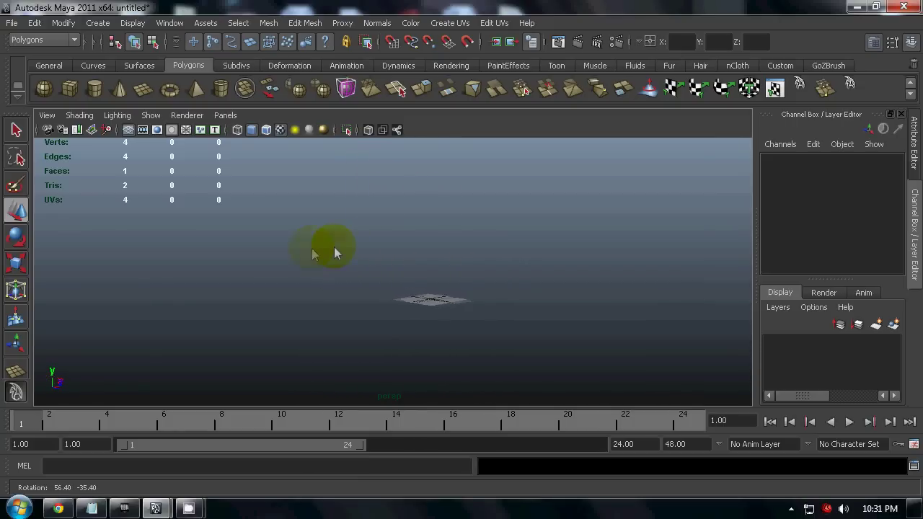
Step: Examine the upright wall plane and its pivot at the lower corner on the grid, leaving the plane selected
right_click_drag(530, 267, 600, 261, "alt")
left_click_drag(600, 262, 463, 300, "alt")
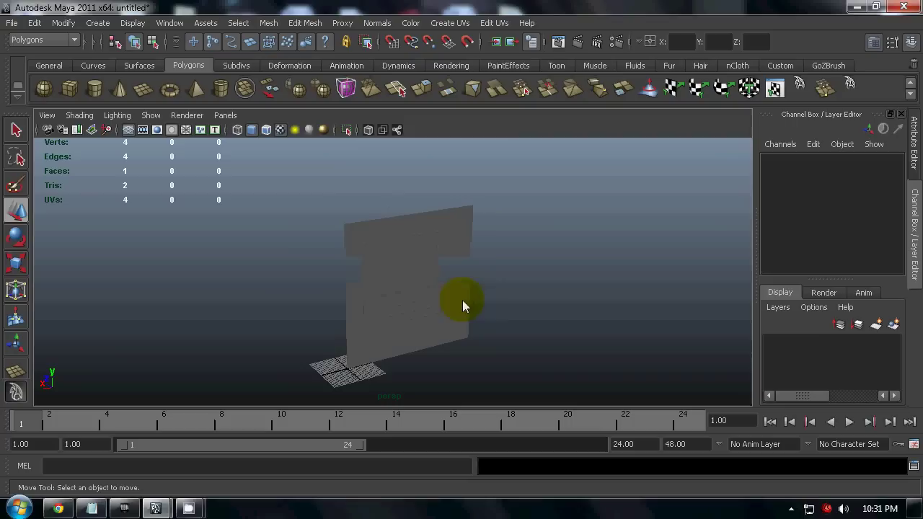
left_click(388, 298)
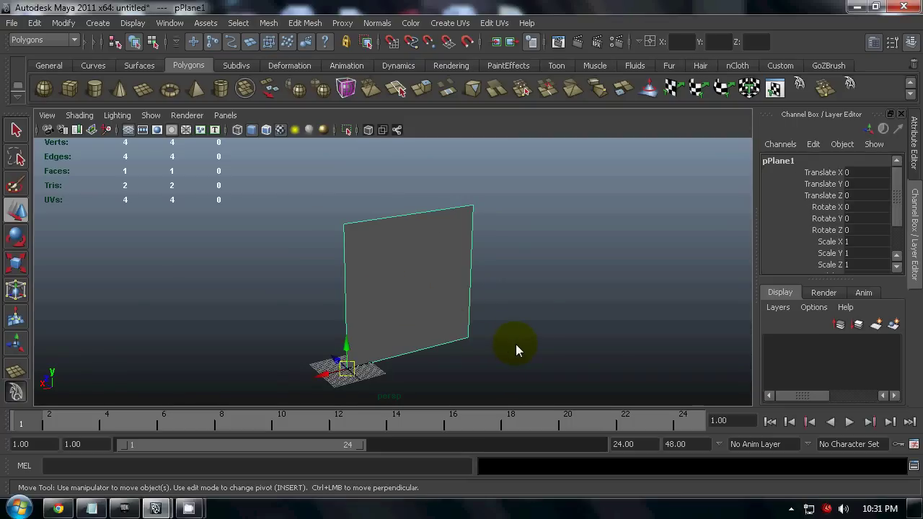
left_click(515, 344)
middle_click_drag(529, 344, 560, 319, "alt")
scroll(559, 329, "up", 5)
scroll(548, 341, "down", 8)
scroll(448, 282, "up", 4)
left_click(413, 288)
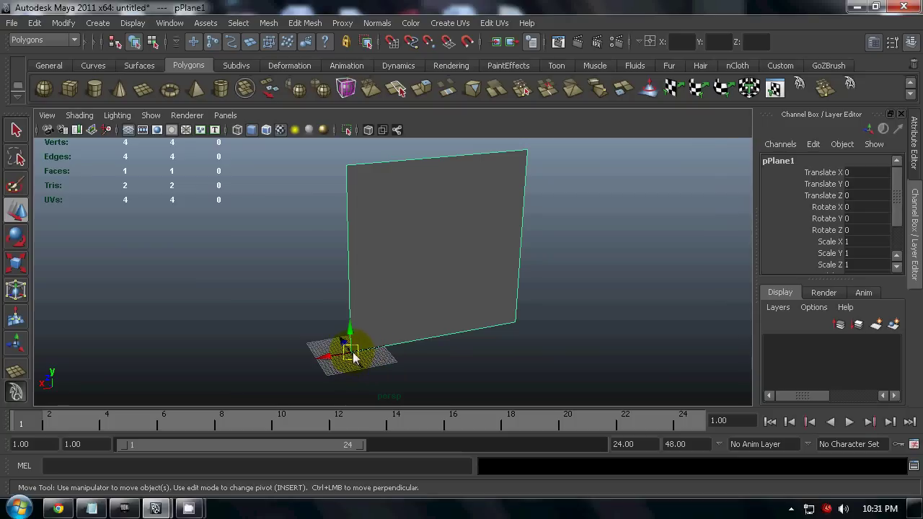
Step: Position the wall plane at the world origin using absolute coordinates X 0, Y 0, Z 0
left_click(674, 43)
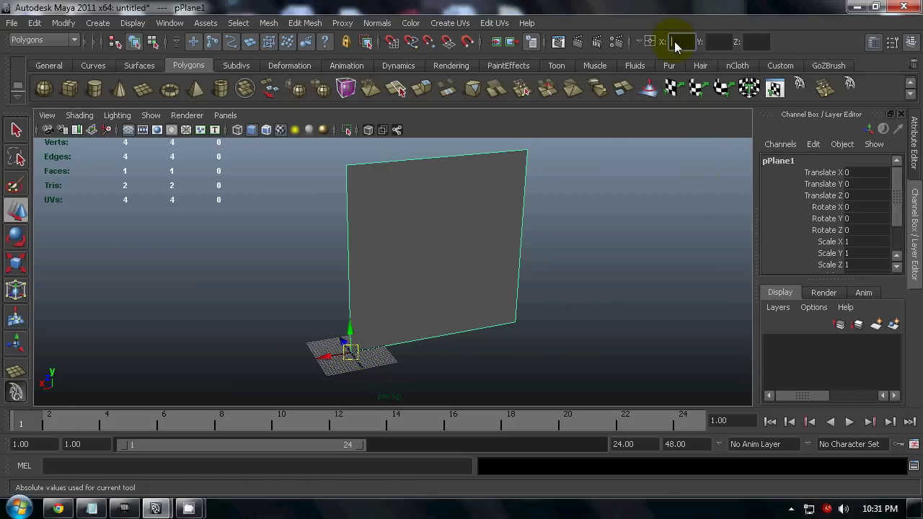
type("0")
key("Tab")
type("0")
key("Tab")
type("0")
key("Return")
Step: Move the wall plane off along its Z axis and return it to absolute coordinates 0, 0, 0
left_click_drag(344, 347, 320, 308)
left_click(674, 45)
type("0")
key("Tab")
type("0")
key("Tab")
type("0")
key("Return")
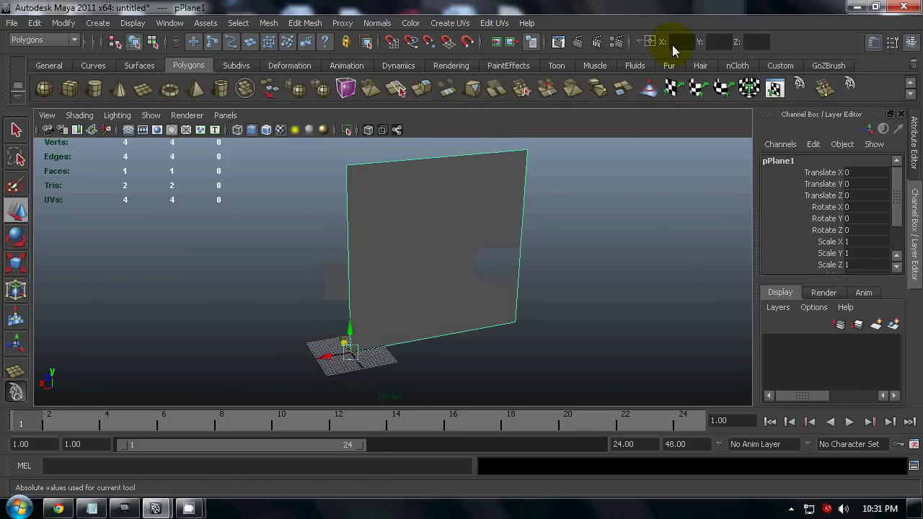
left_click(526, 355)
left_click(421, 298)
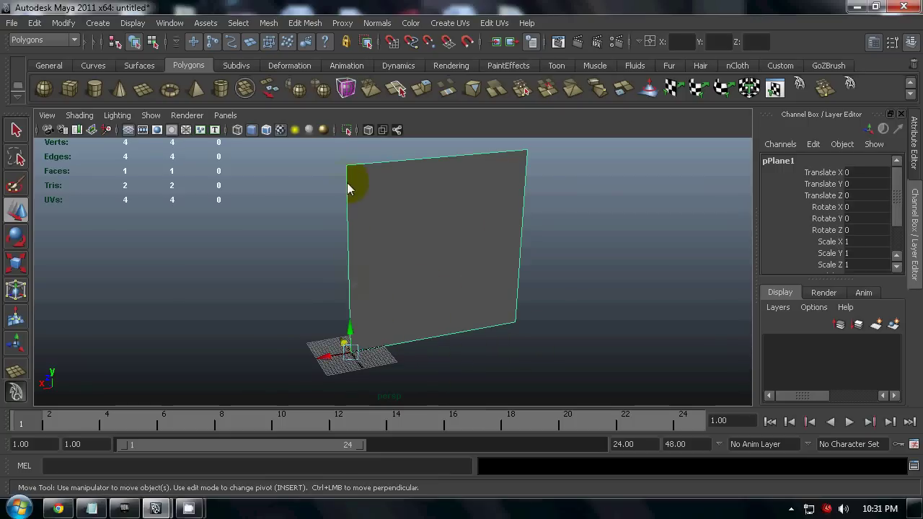
left_click(490, 364)
mouse_move(559, 305)
left_mouse_down("alt")
mouse_move(556, 270)
mouse_move(546, 268)
mouse_move(544, 299)
left_mouse_up("alt")
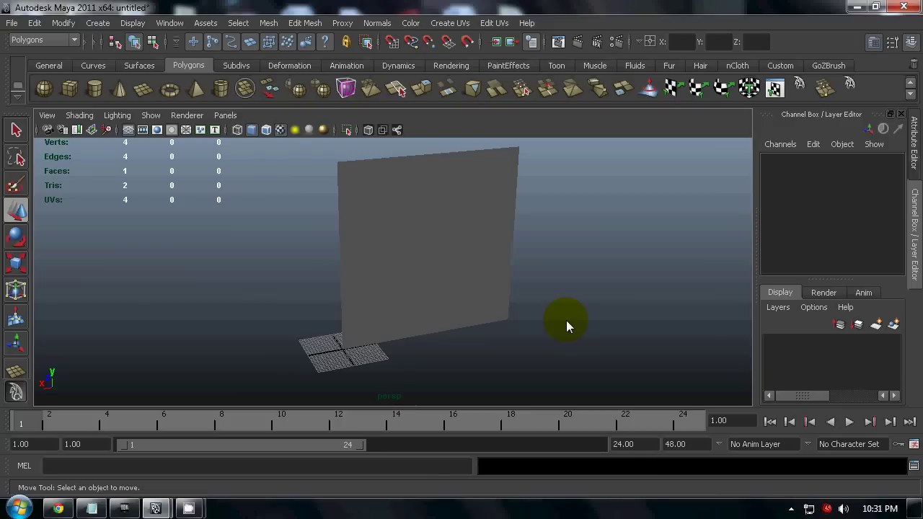
Step: Switch to the UDN Procedural Buildings page in Chrome and examine the scope diagram in the Rulesets section
left_click(59, 508)
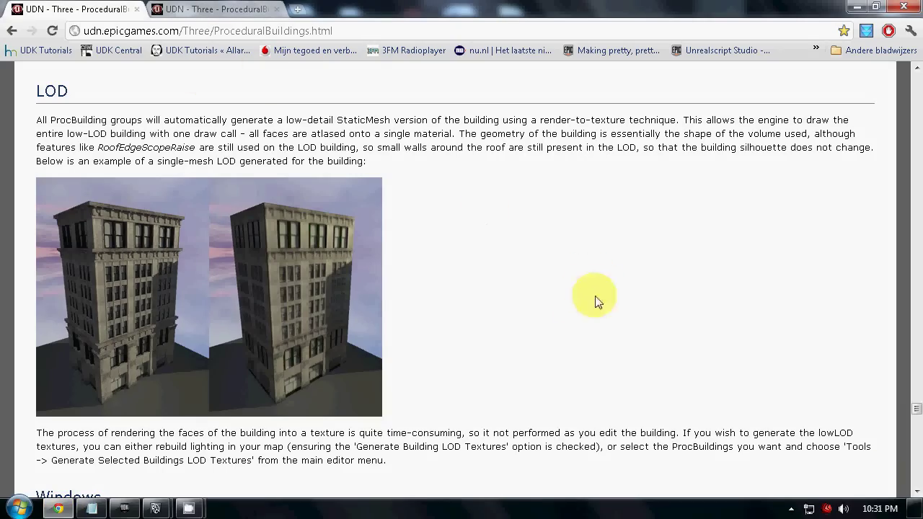
left_click_drag(917, 410, 901, 121)
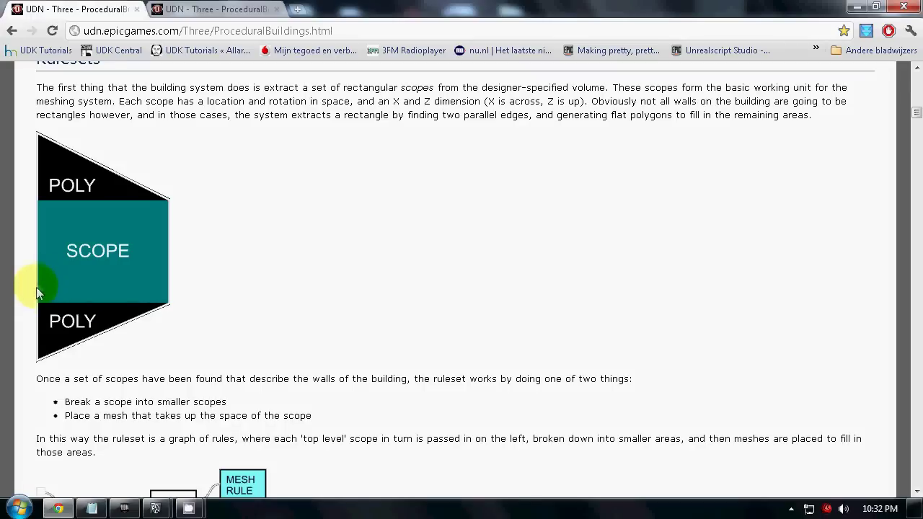
mouse_move(123, 296)
left_mouse_down()
mouse_move(36, 302)
mouse_move(38, 213)
left_mouse_up()
left_click(173, 285)
mouse_move(173, 285)
left_mouse_down()
mouse_move(18, 287)
mouse_move(65, 317)
left_mouse_up()
Step: Switch back to Maya and move the wall plane along the X axis to about 32.4
mouse_move(165, 511)
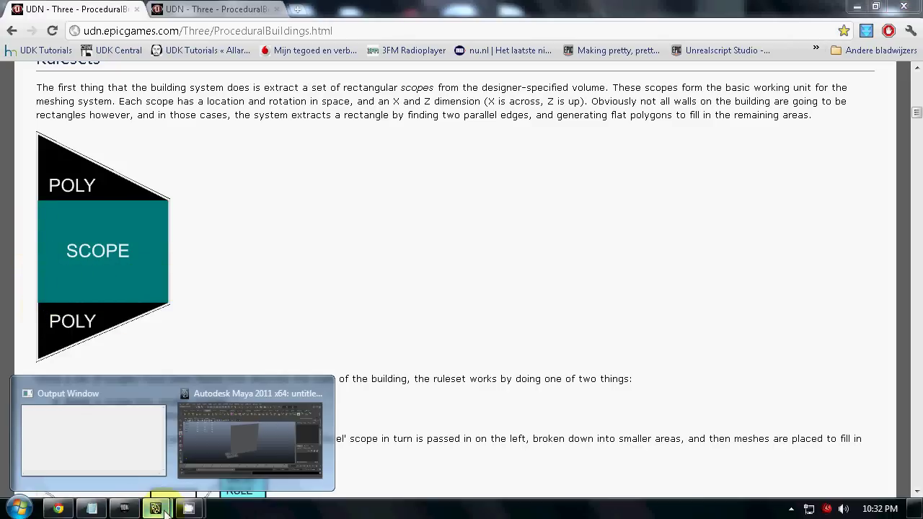
left_click(226, 454)
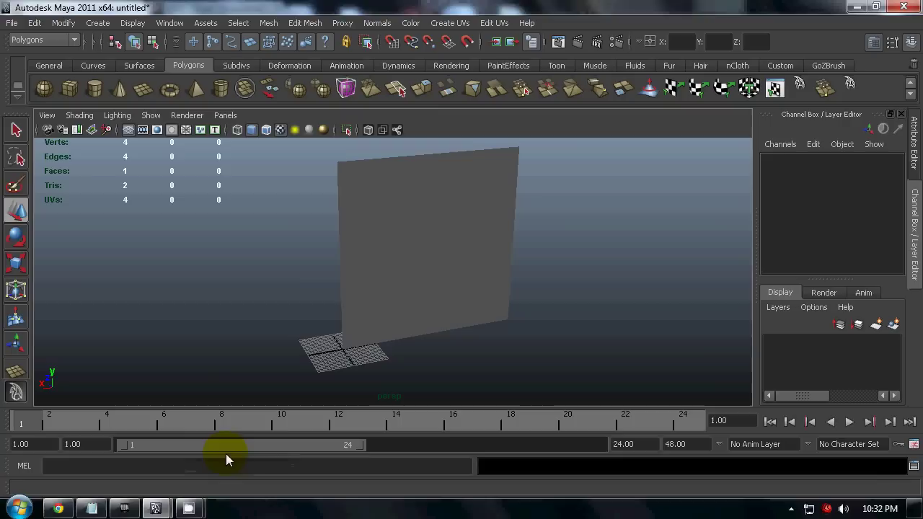
left_click(468, 320)
left_click_drag(315, 358, 239, 381)
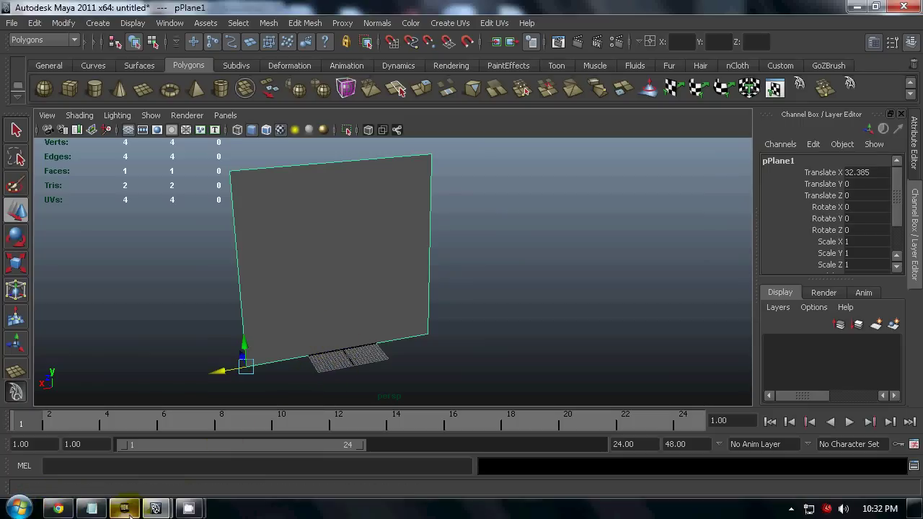
Step: Check the scope diagram's lower corner in Chrome once more and return to the Maya scene
left_click(60, 510)
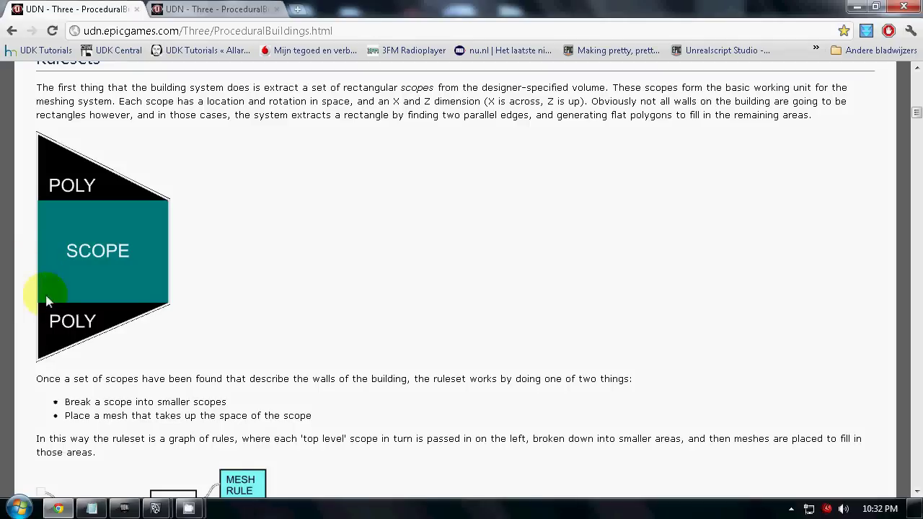
mouse_move(63, 511)
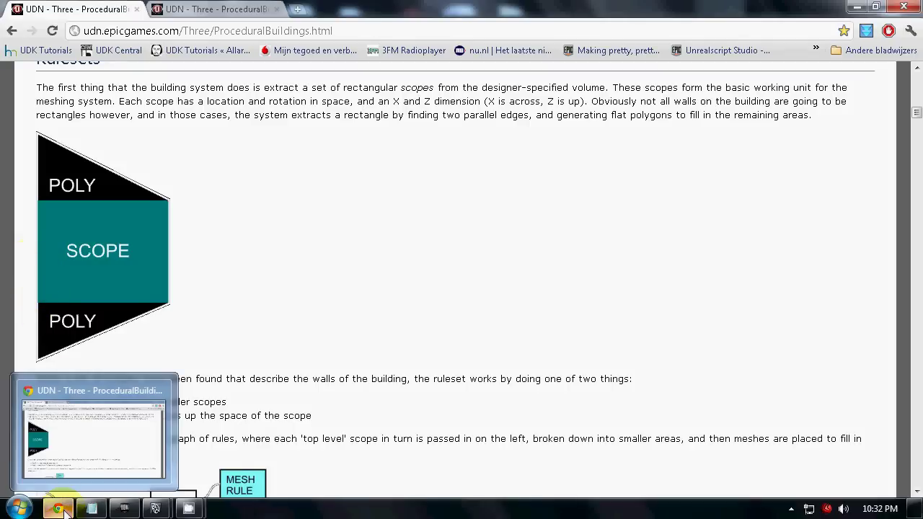
mouse_move(127, 511)
left_click(246, 446)
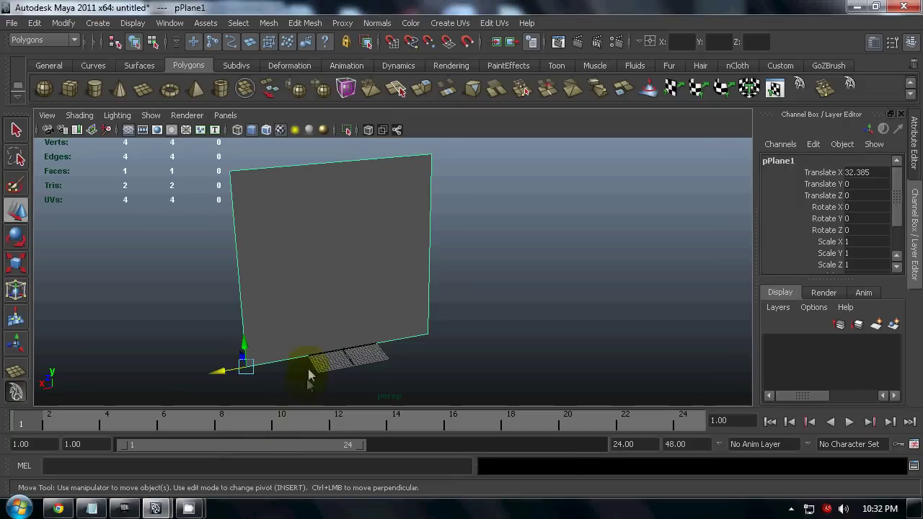
Step: Reset the wall plane's absolute position to X 0 and Z 0
left_click(684, 43)
type("0")
key("Tab")
key("Tab")
type("0")
key("Return")
Step: Examine the wall plane's orientation and corner pivot relative to the grid axes from several angles
left_click(524, 351)
left_click(350, 279)
right_click_drag(565, 319, 614, 352, "alt")
left_click(611, 347)
left_click(414, 289)
left_click(523, 350)
left_click_drag(514, 368, 515, 377, "alt")
left_click(390, 296)
left_click_drag(478, 335, 503, 328, "alt")
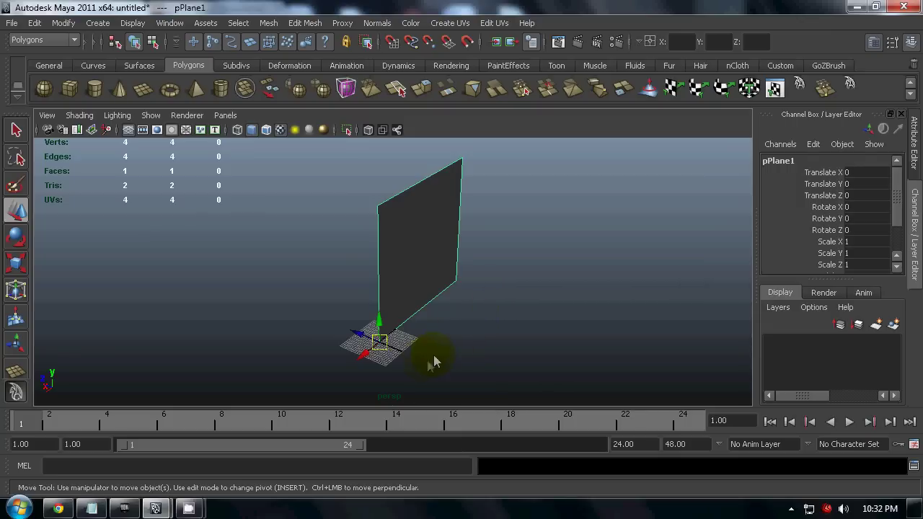
left_click_drag(423, 316, 420, 346, "alt")
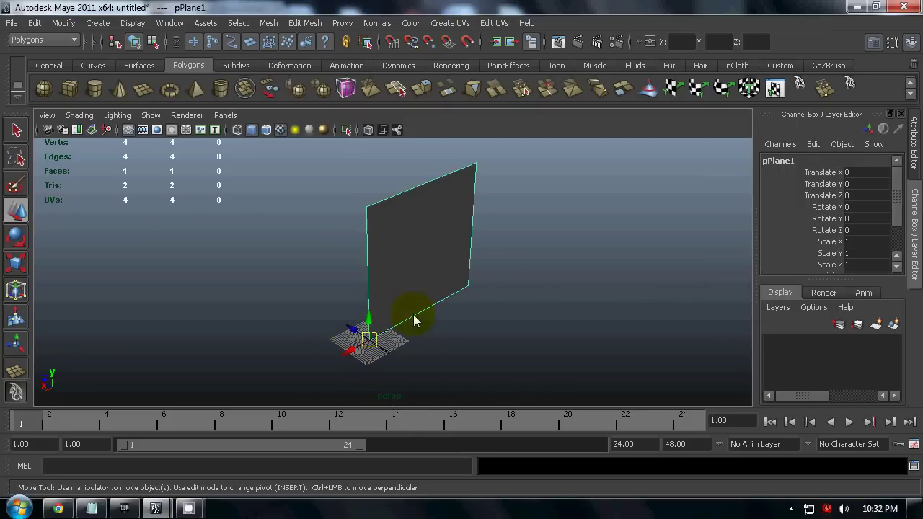
left_click_drag(450, 326, 400, 372, "alt")
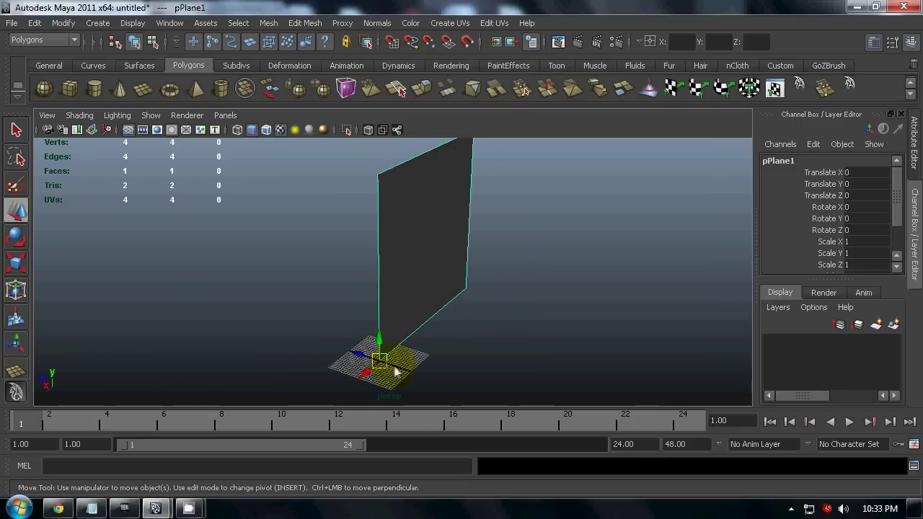
left_click(237, 325)
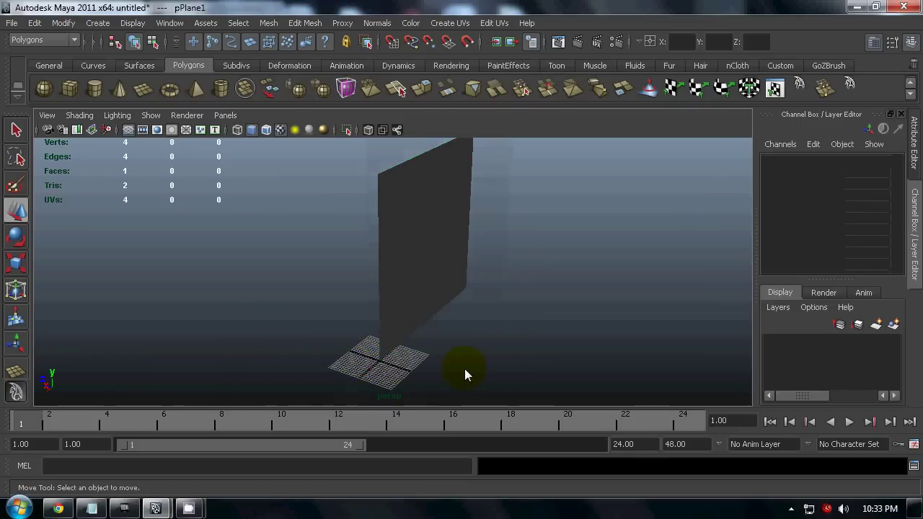
left_click_drag(466, 373, 453, 367, "alt")
left_click(426, 299)
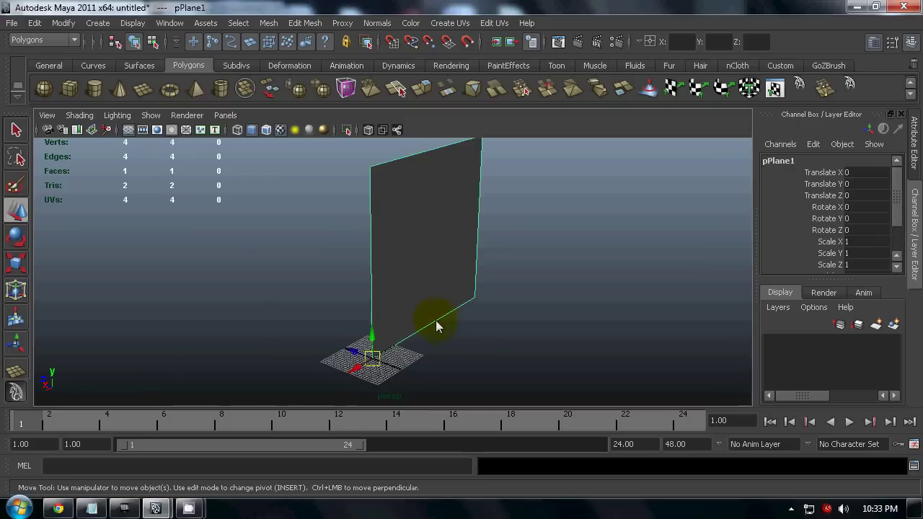
mouse_move(497, 335)
left_mouse_down("alt")
mouse_move(485, 330)
mouse_move(489, 318)
left_mouse_up("alt")
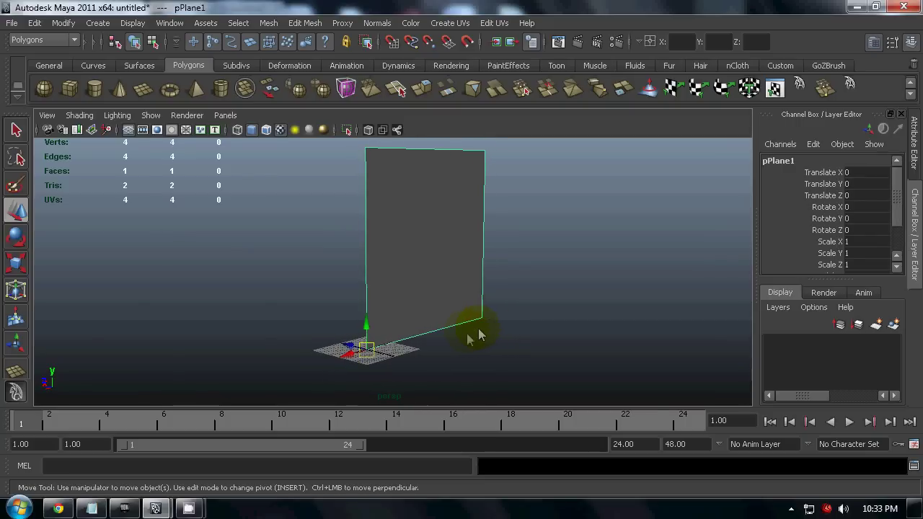
left_click_drag(401, 347, 342, 357, "alt")
left_click(498, 314)
left_click(419, 298)
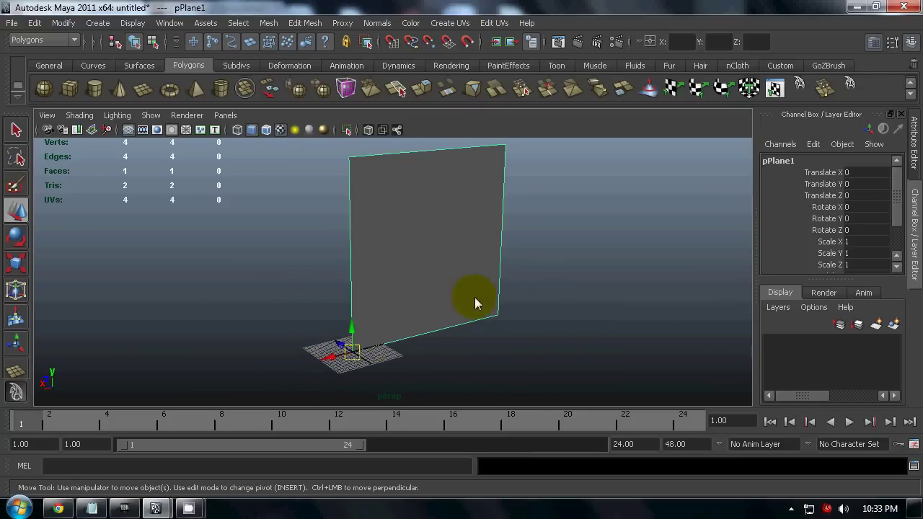
left_click(519, 329)
left_click_drag(563, 330, 555, 354, "alt")
left_click(556, 342)
left_click(437, 282)
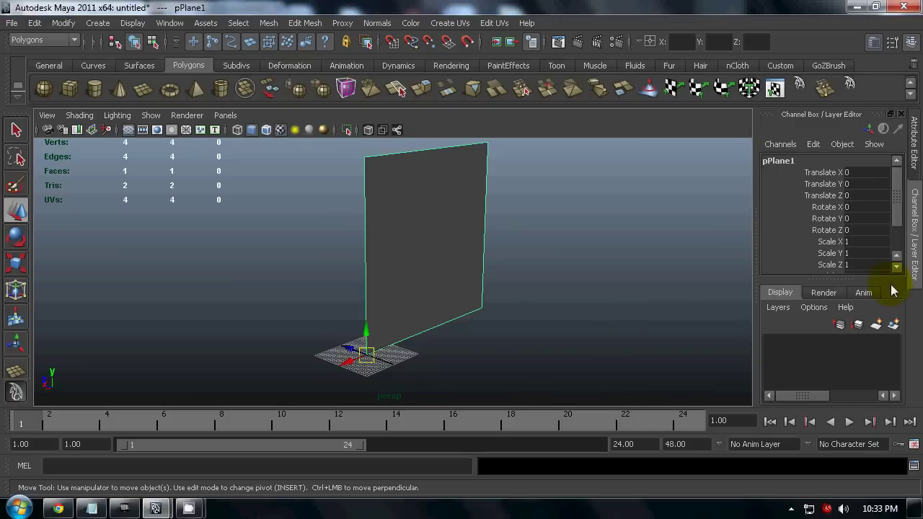
Step: Check the wall plane's transform channels and shape node listing
left_click_drag(900, 209, 899, 241)
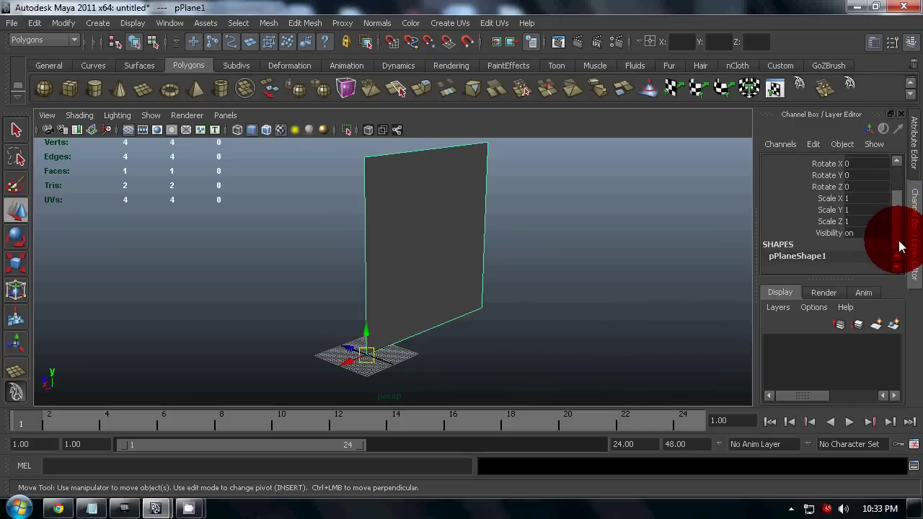
left_click(507, 315)
left_click(439, 320)
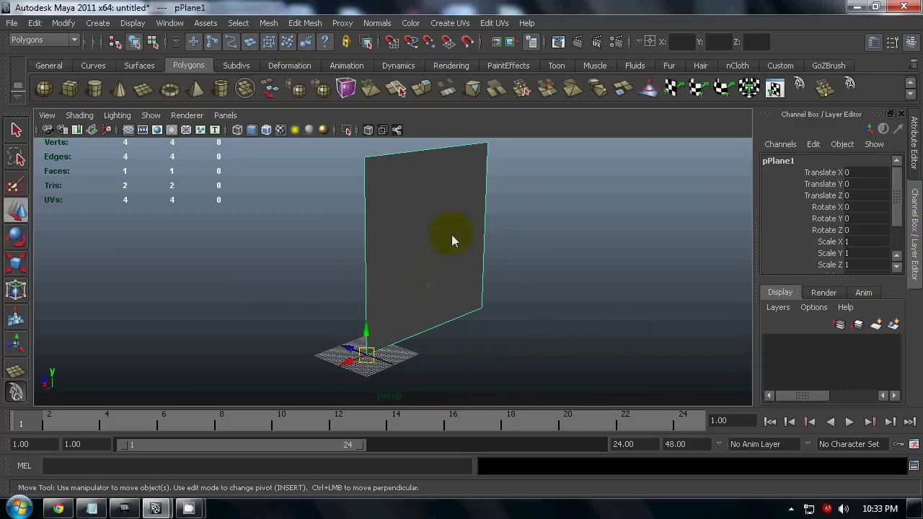
key("shift+d")
key("Delete")
left_click(457, 254)
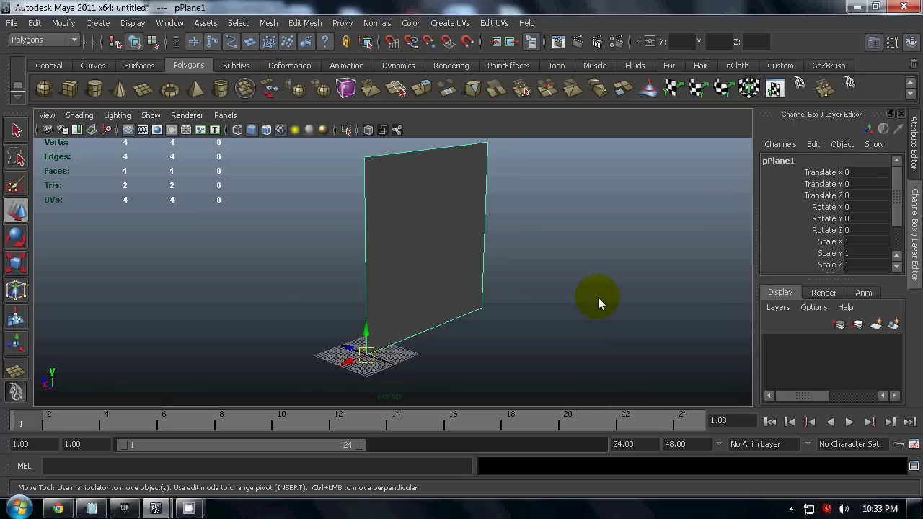
left_click(573, 306)
left_click(416, 260)
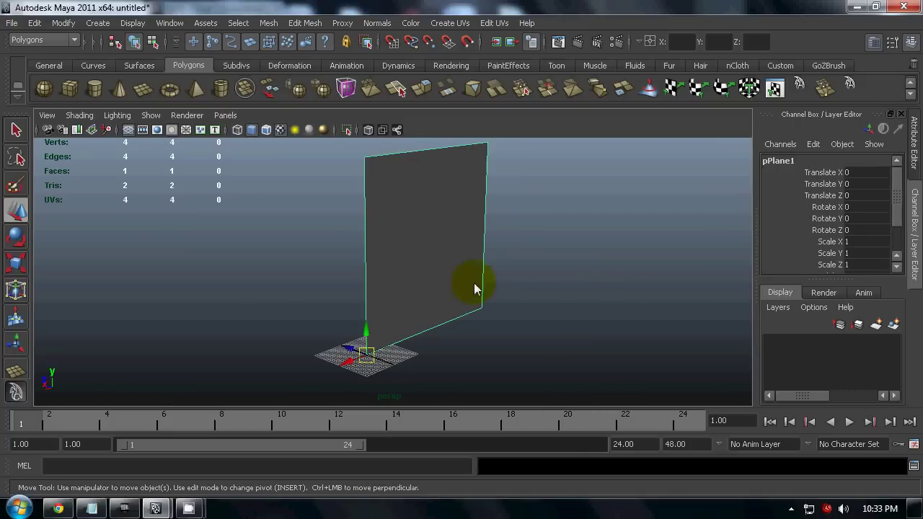
Step: Rename the wall plane's shape node as Wall01_X64_Z64
left_click_drag(756, 263, 738, 257)
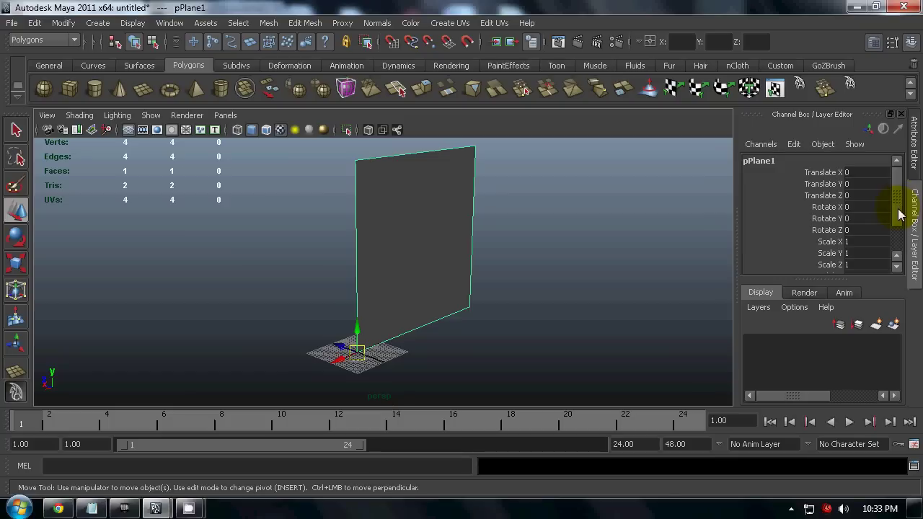
left_click_drag(901, 212, 895, 245)
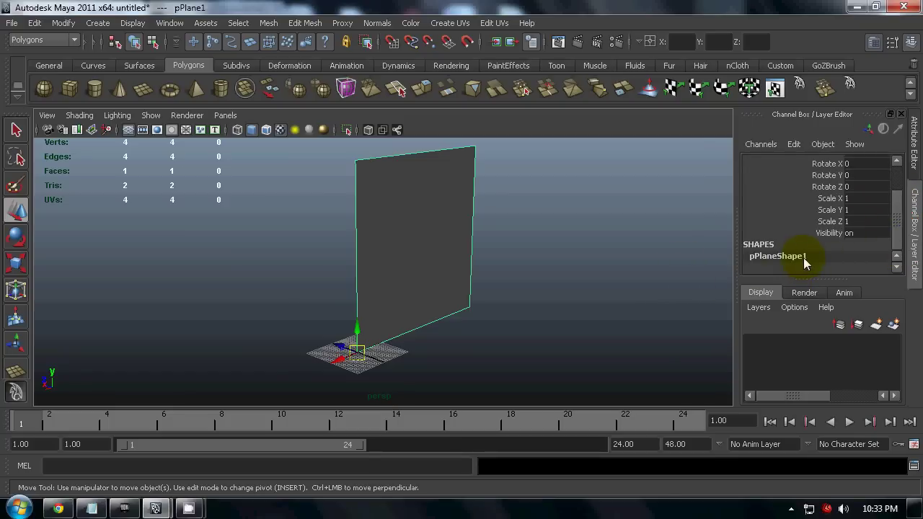
left_click(586, 334)
left_click(419, 292)
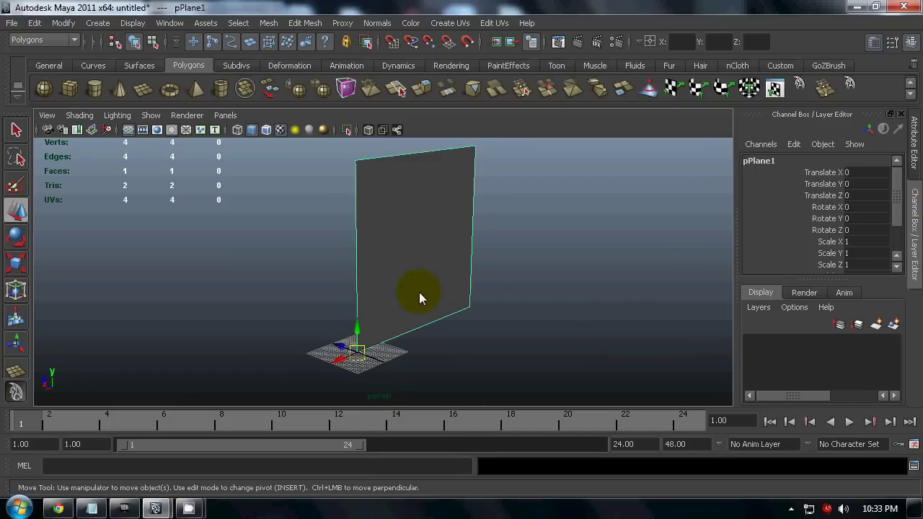
left_click(900, 198)
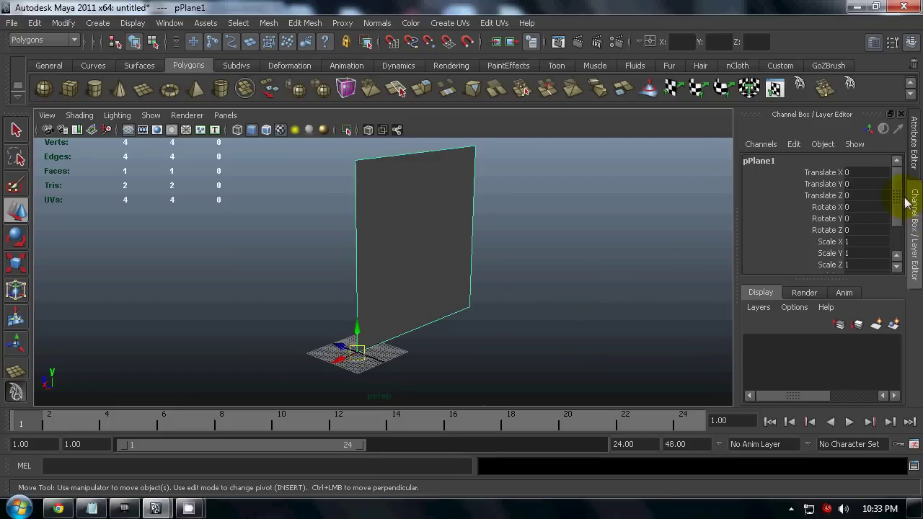
left_click_drag(901, 202, 898, 227)
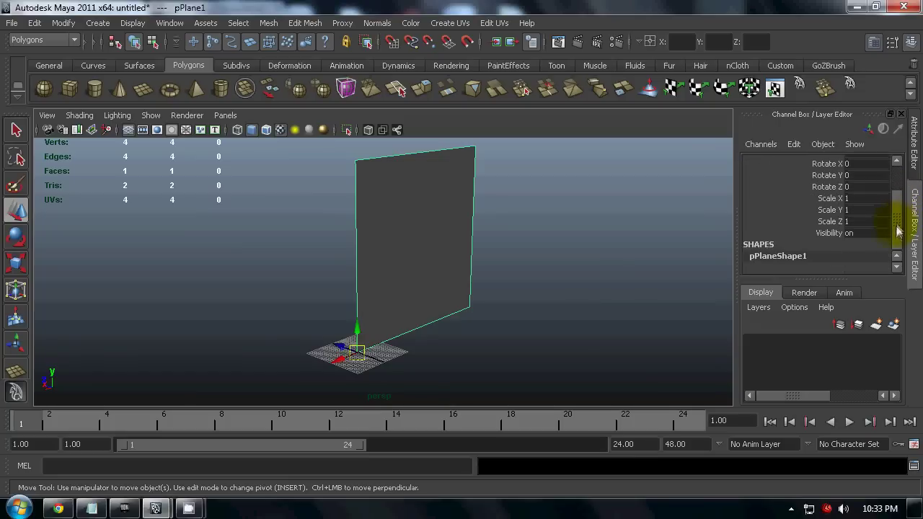
left_click(797, 259)
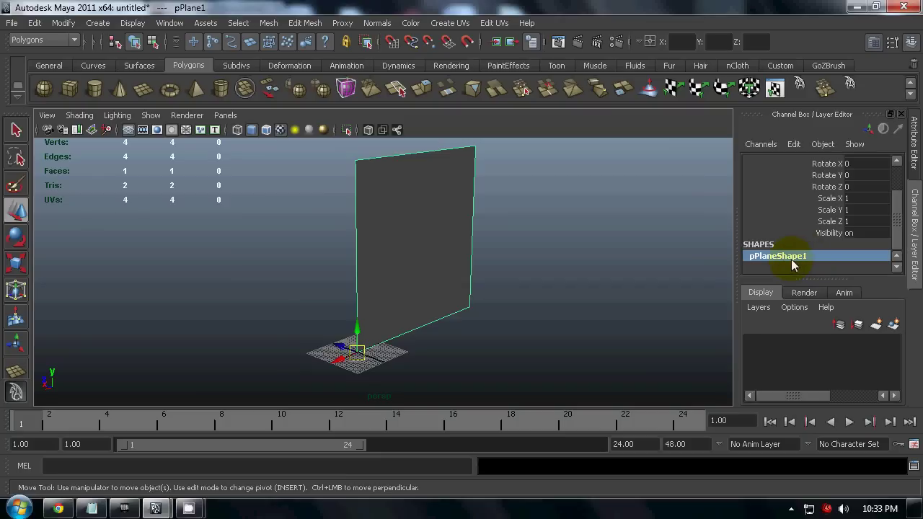
double_click(793, 262)
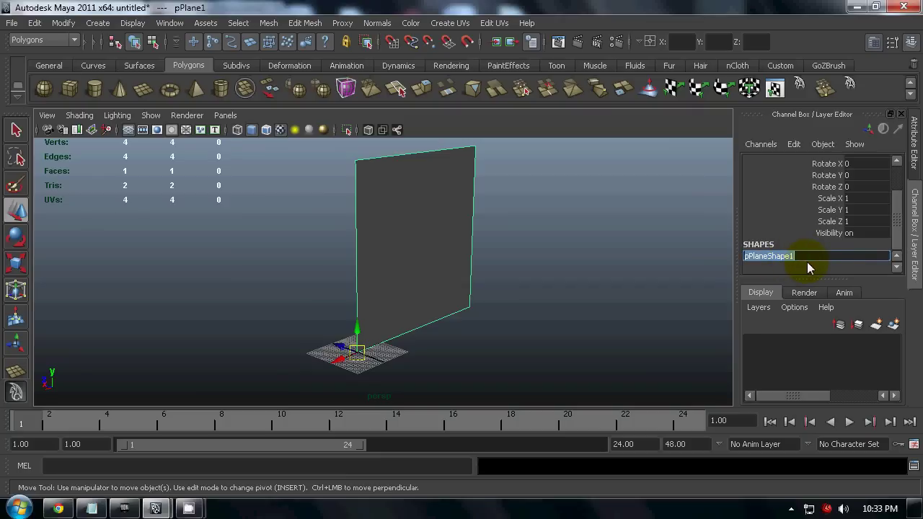
type("Wall01_X64_Z64")
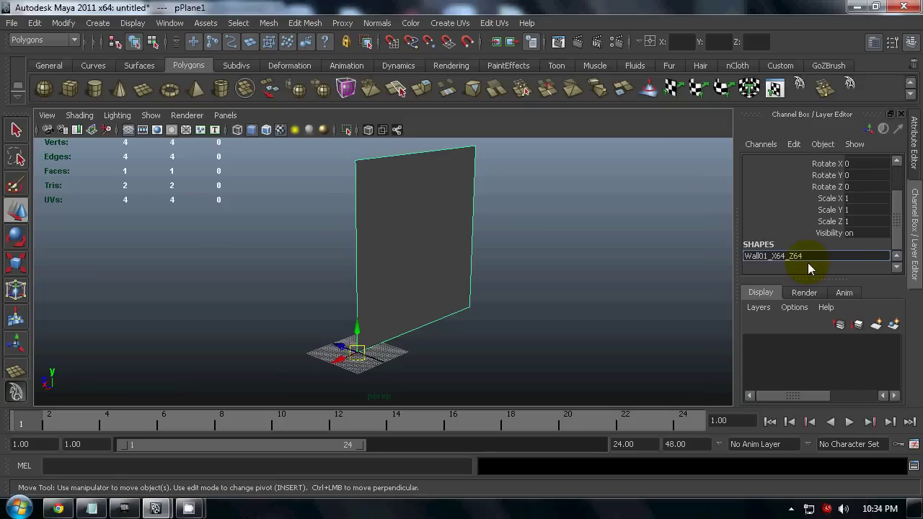
key("Return")
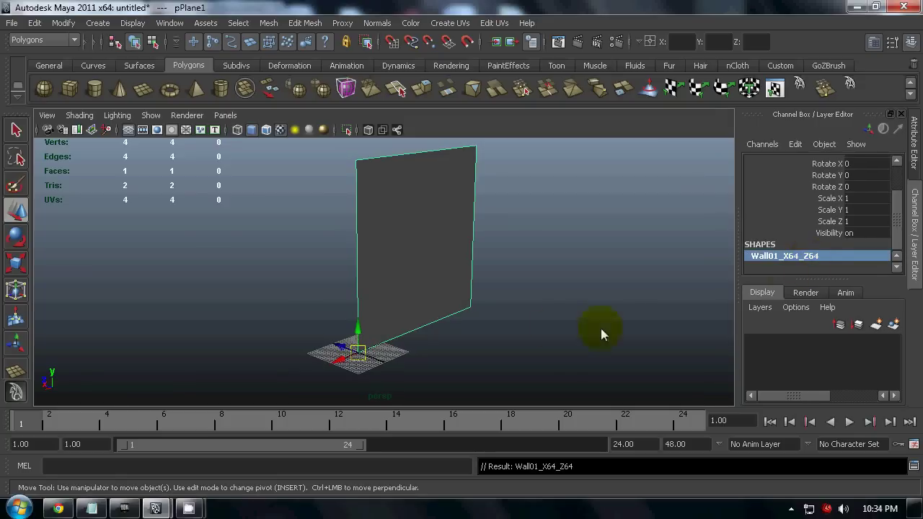
Step: Reselect the wall plane and check its transform name and shape node name in the channel listing
left_click(602, 329)
left_click(408, 272)
left_click(569, 303)
left_click(383, 269)
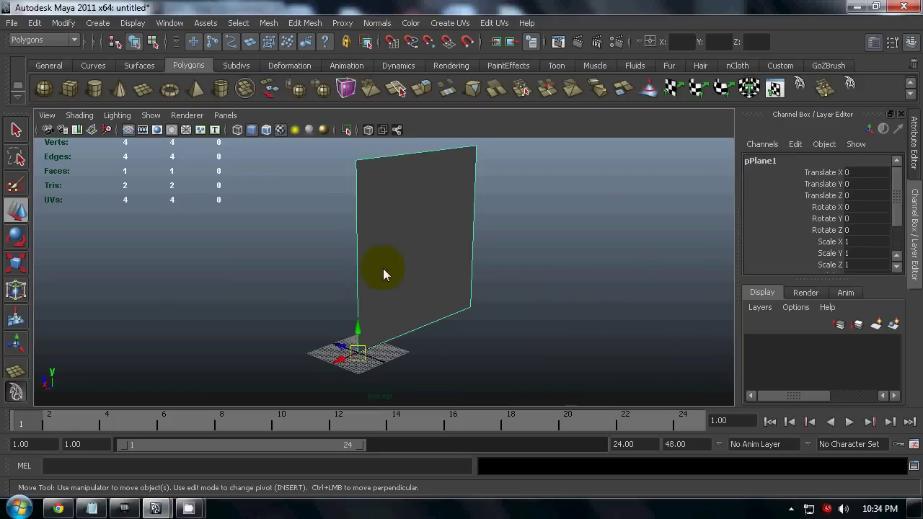
scroll(897, 217, "down", 2)
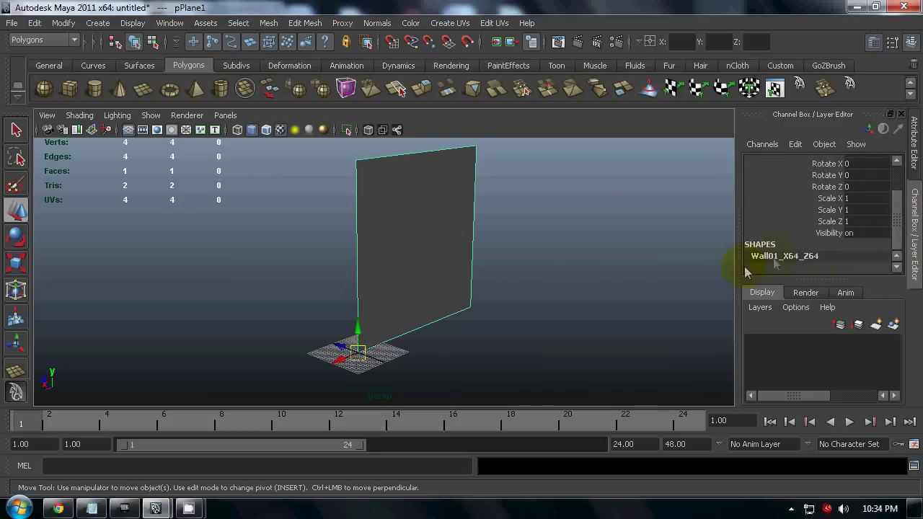
left_click(572, 326)
left_click(393, 273)
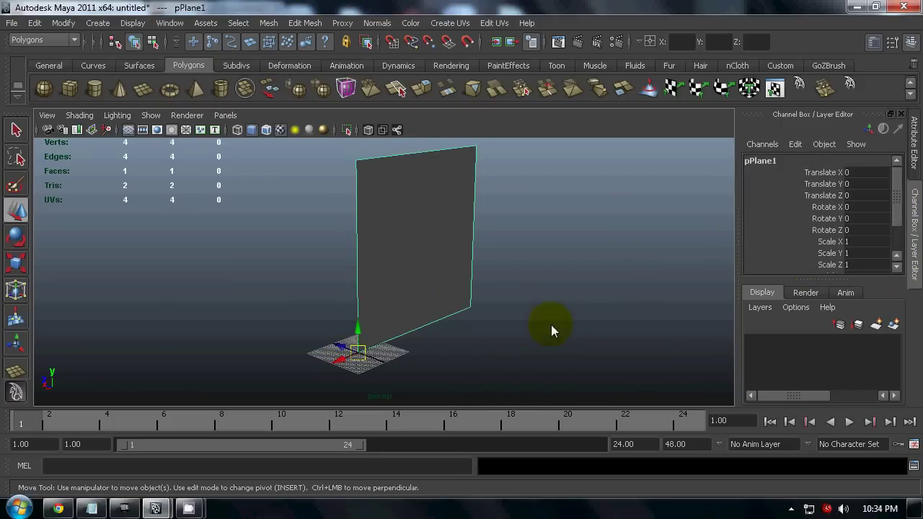
left_click_drag(566, 333, 596, 334, "alt")
left_click(416, 278)
left_click_drag(897, 205, 907, 249)
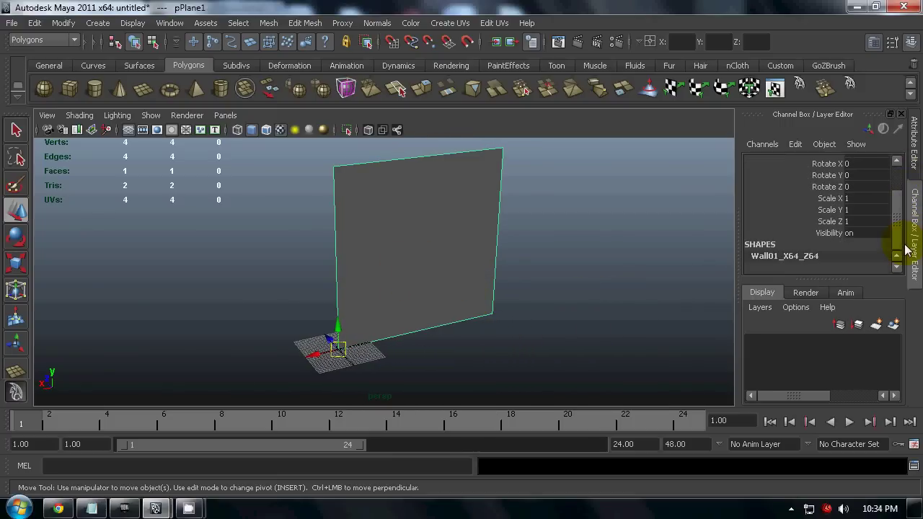
left_click(552, 303)
left_click(426, 285)
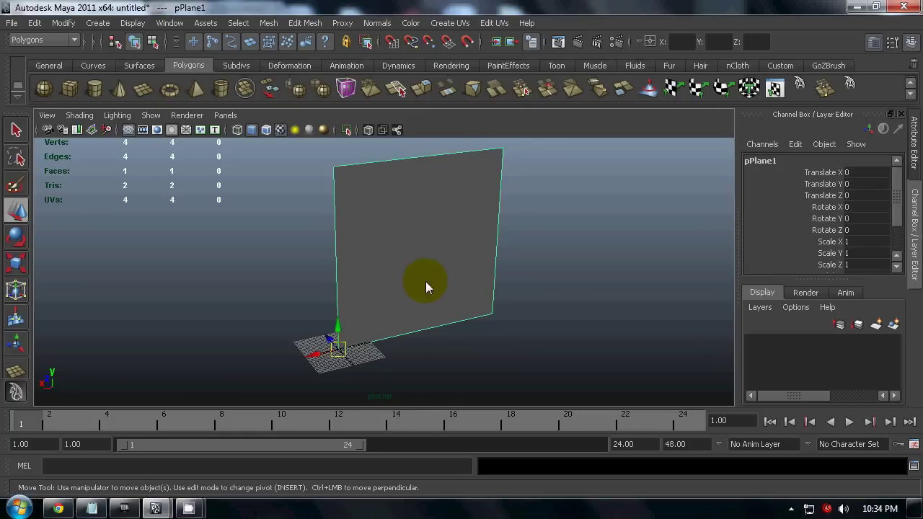
Step: Check the loaded and auto-load status of ActorX.mll in the Plug-in Manager
left_click(175, 464)
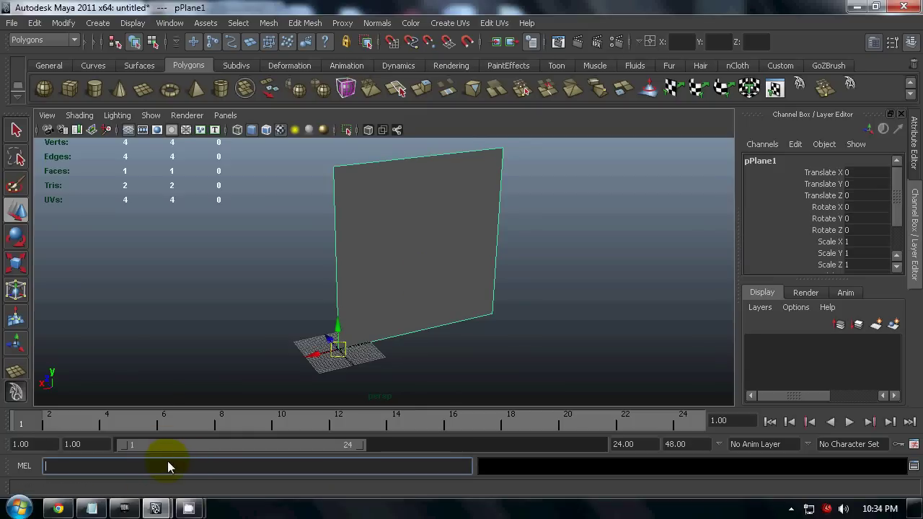
left_click(205, 323)
left_click(413, 285)
left_click(129, 25)
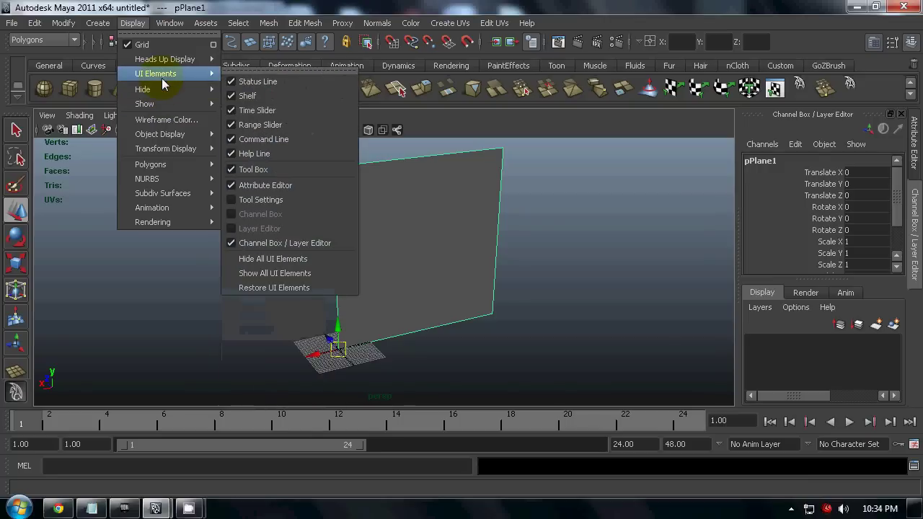
mouse_move(164, 64)
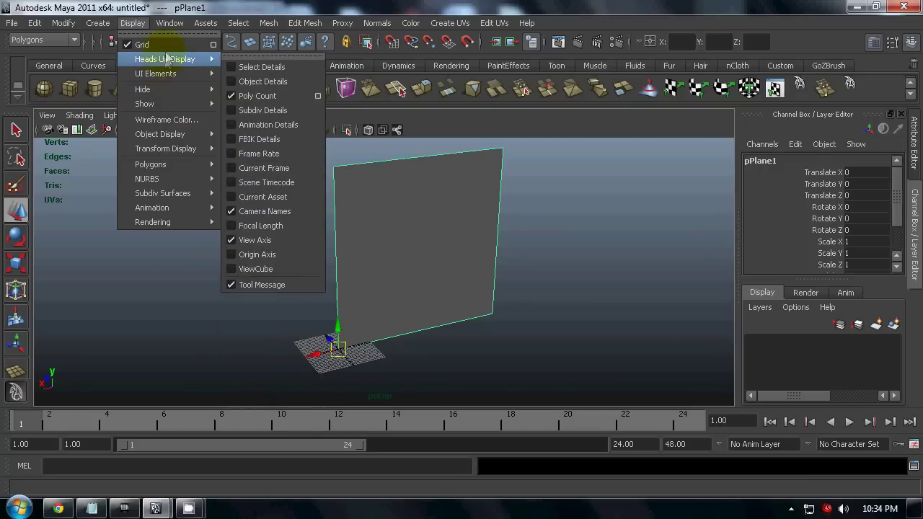
mouse_move(170, 23)
mouse_move(212, 108)
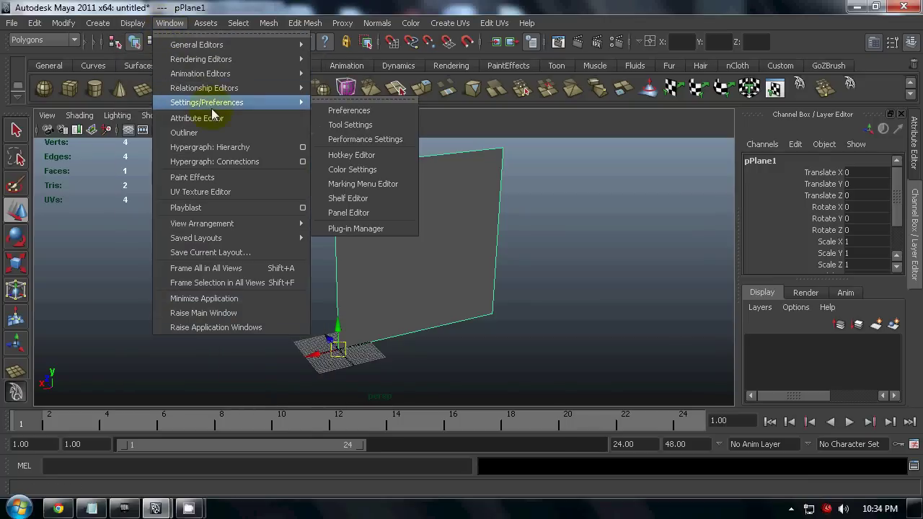
left_click(383, 229)
left_click_drag(596, 262, 565, 159)
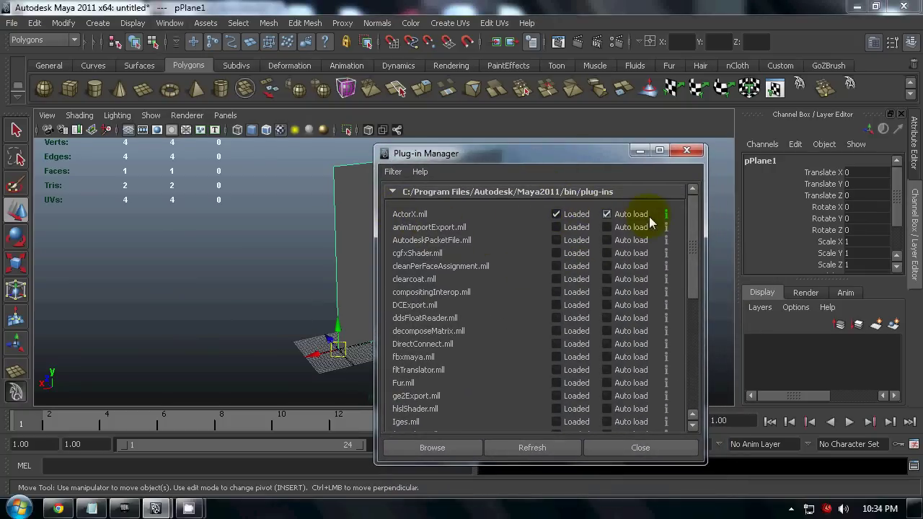
left_click(687, 150)
Step: Run the MEL command axmesh to open the ActorX static mesh exporter and move its window clear of the screen edge
left_click(109, 467)
type("axmesh")
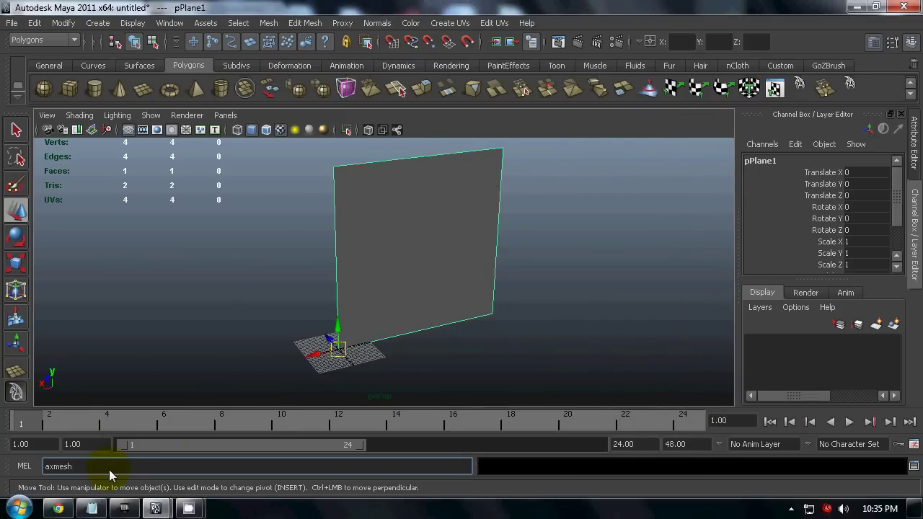
key("Return")
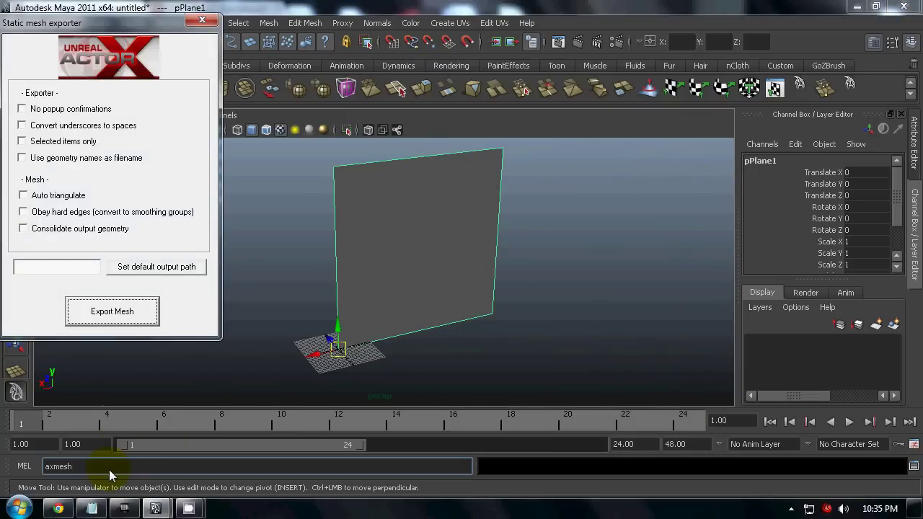
left_click_drag(90, 27, 145, 85)
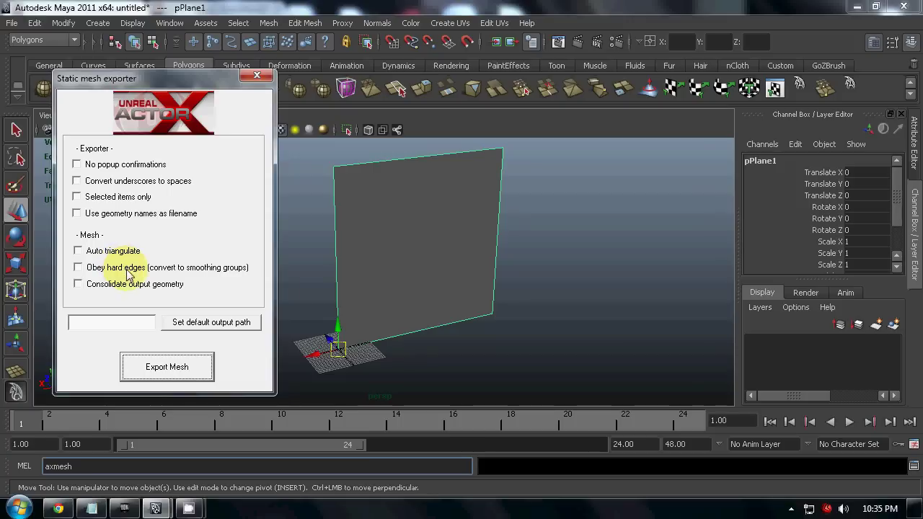
left_click_drag(148, 80, 148, 101)
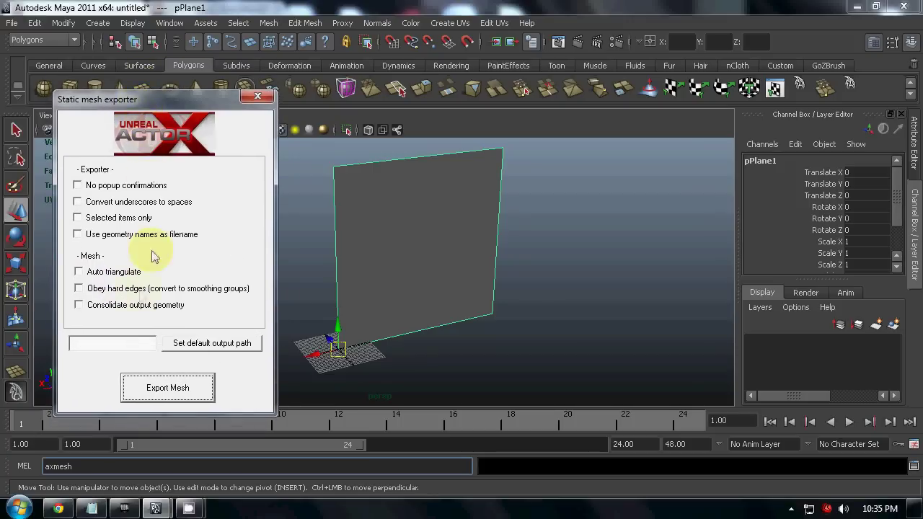
Step: Enable obeying hard edges, using geometry names as filename, and selected items only for the static mesh export
left_click(99, 290)
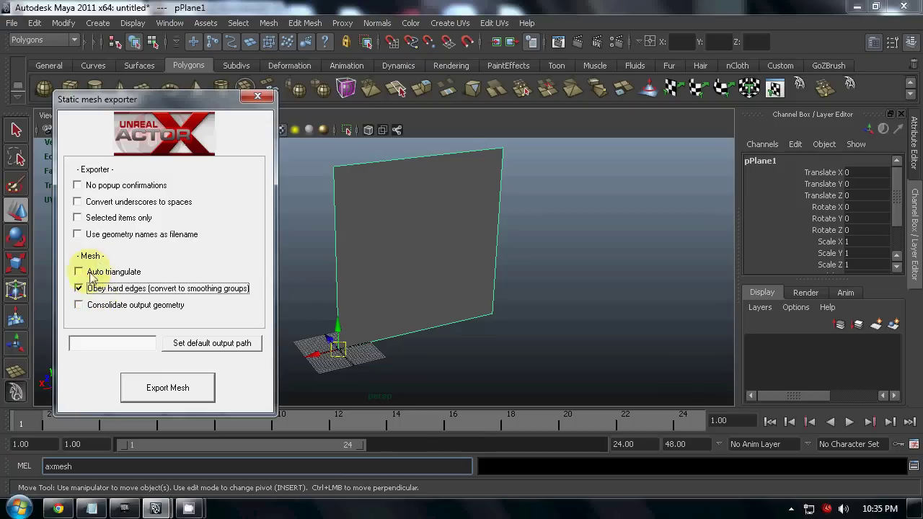
left_click(115, 238)
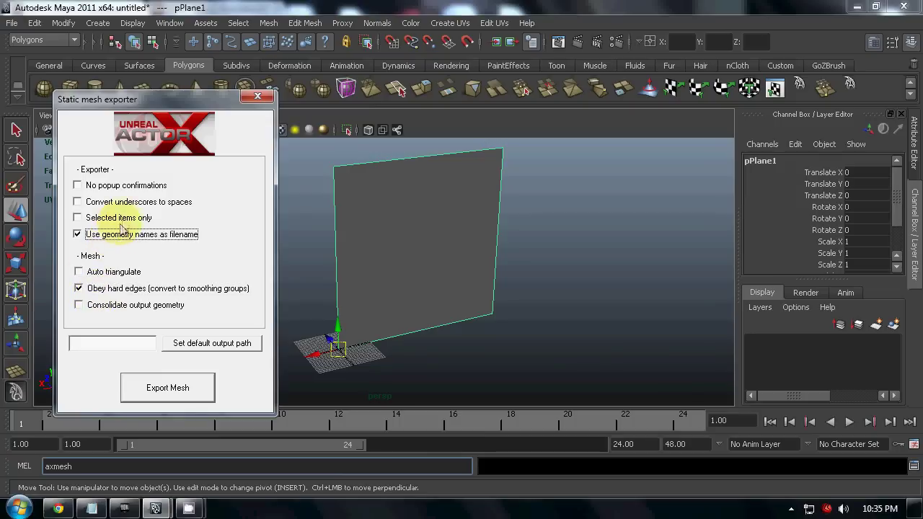
left_click(116, 218)
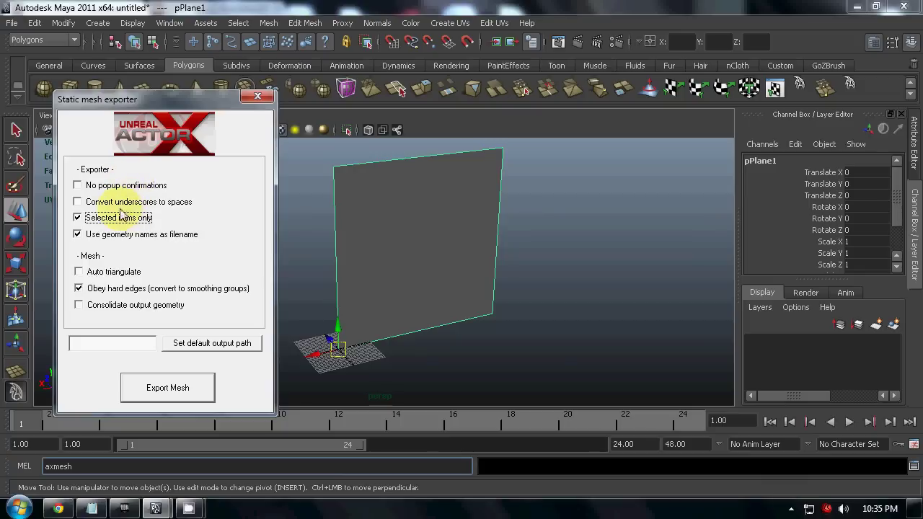
Step: Set the exporter's default output path to the Tutorial folder on the desktop
left_click(184, 346)
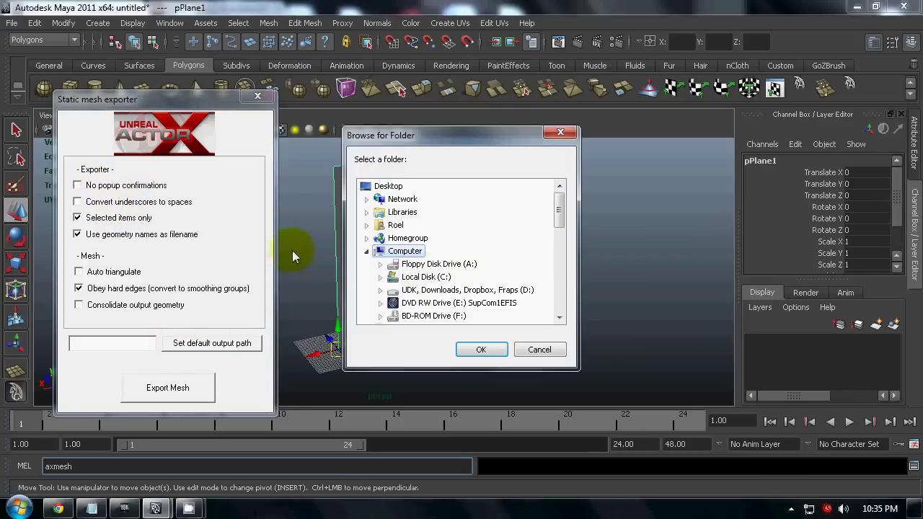
left_click(367, 252)
left_click(427, 304)
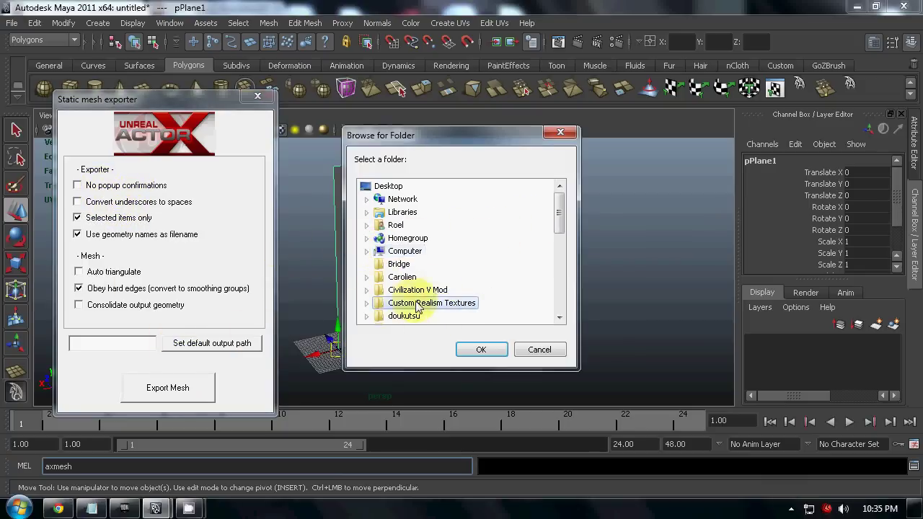
scroll(454, 288, "down", 3)
scroll(447, 296, "down", 3)
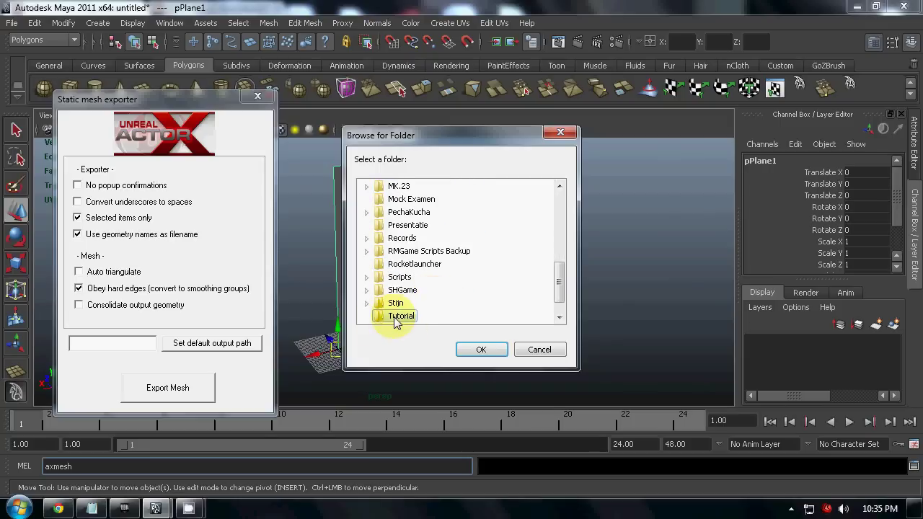
left_click(398, 317)
left_click(482, 351)
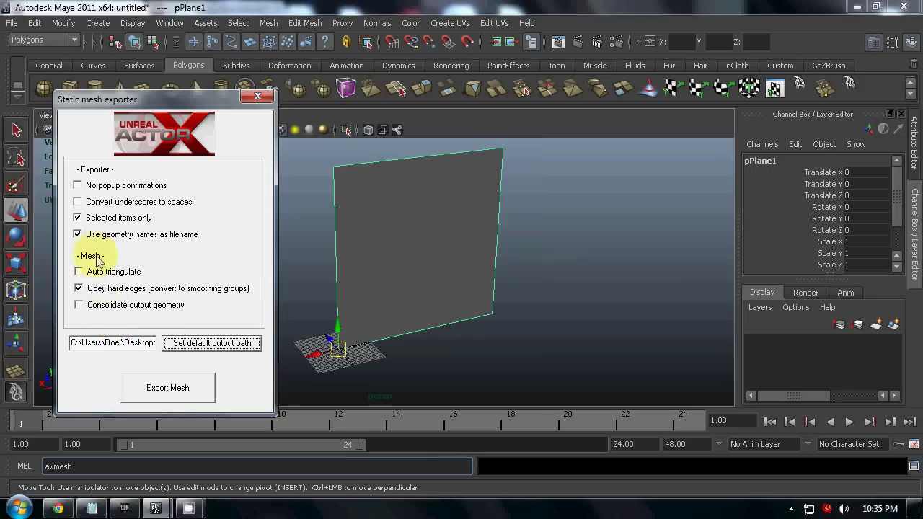
Step: Export the wall plane as a static mesh and close the exporter
left_click(166, 390)
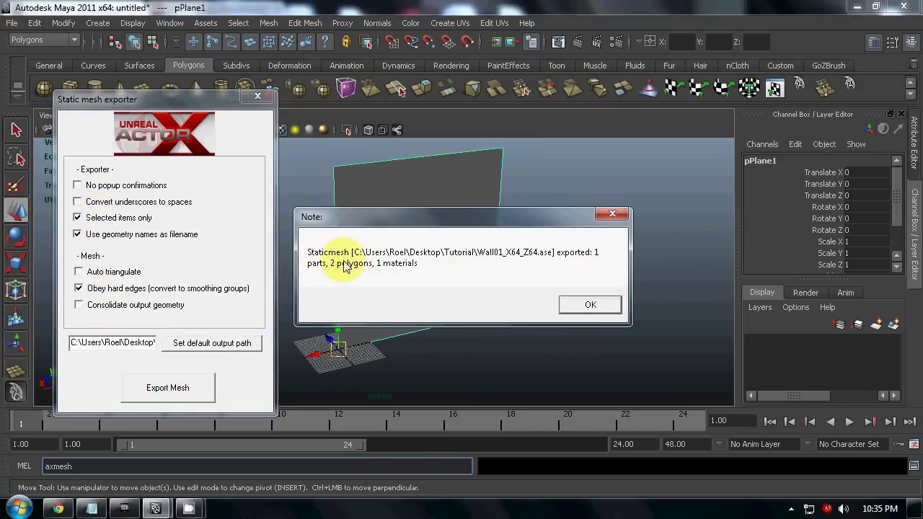
left_click(590, 305)
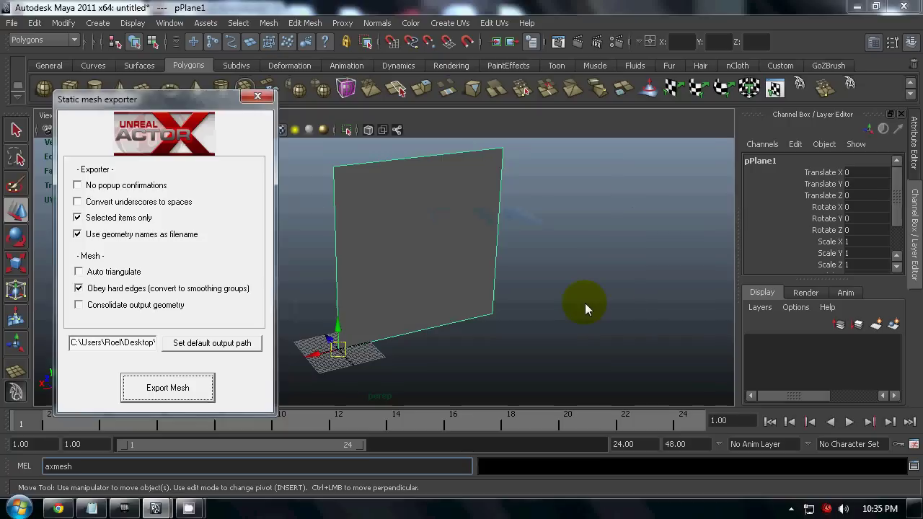
left_click(258, 97)
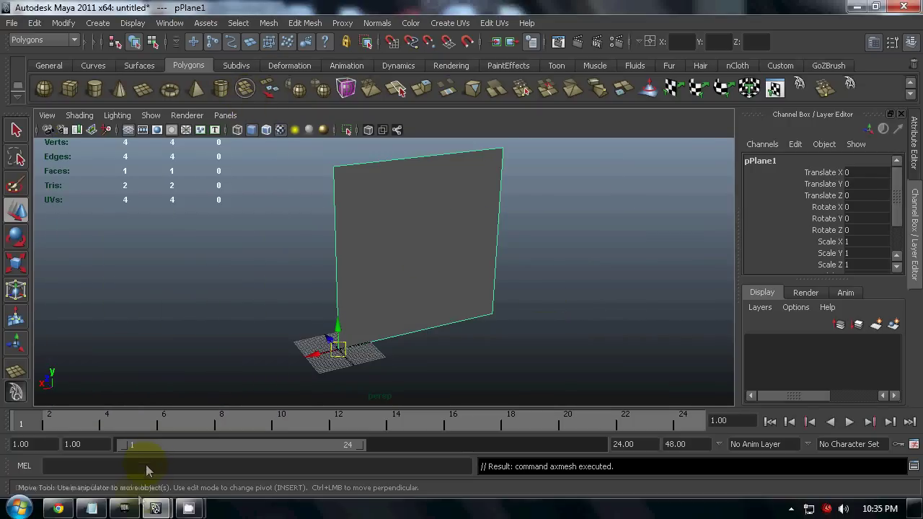
Step: Switch to the Unreal Development Kit and start an asset import into the Tutorial package
left_click(124, 509)
left_click(380, 200)
left_click_drag(380, 200, 757, 42)
left_click_drag(596, 329, 585, 375)
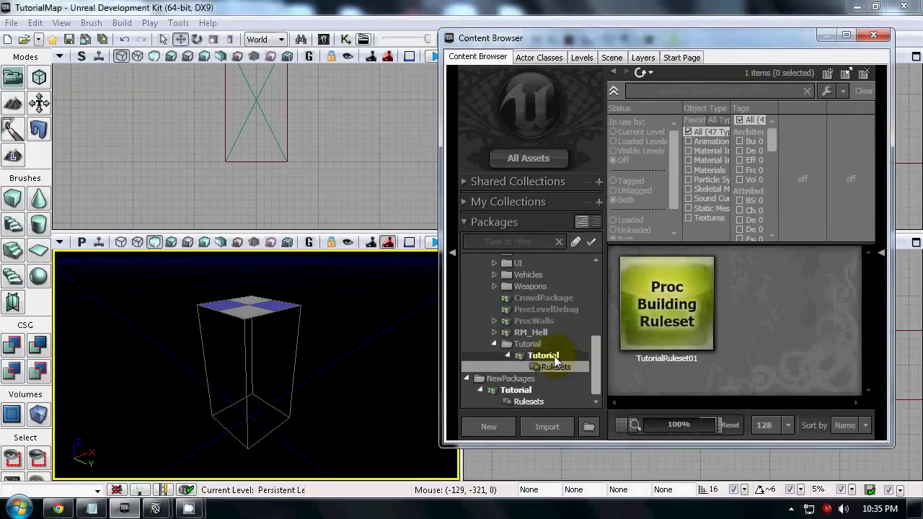
left_click(546, 356)
left_click(548, 433)
Step: Choose Wall01_X64_Z64.ase from the desktop's Tutorial folder as the file to import
scroll(73, 217, "down", 2)
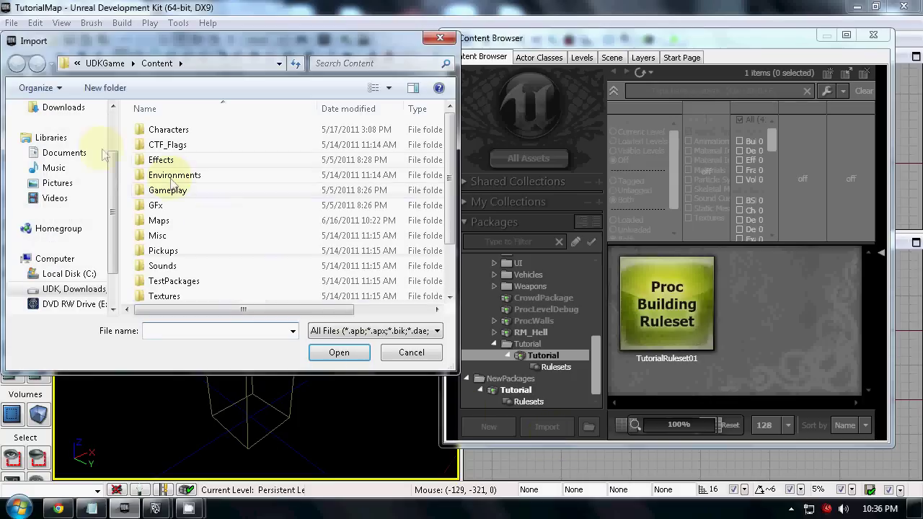
scroll(113, 185, "up", 2)
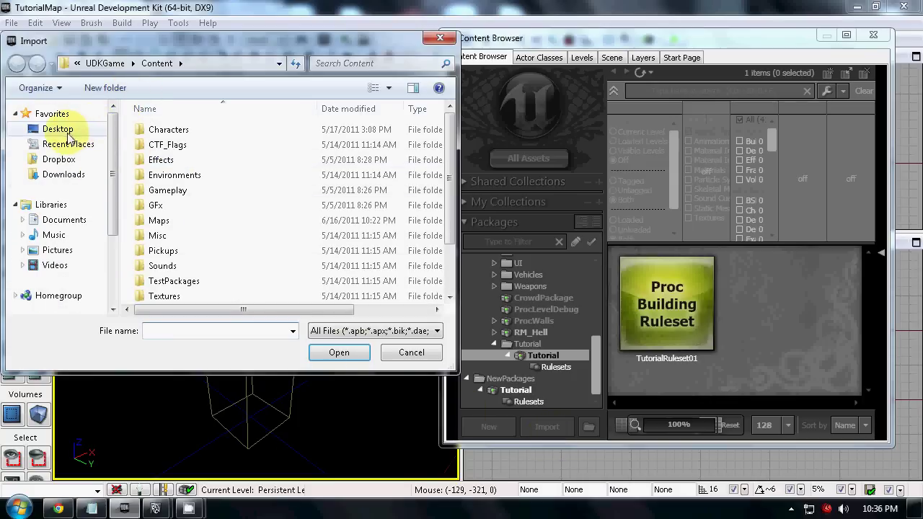
left_click(57, 129)
left_click(395, 229)
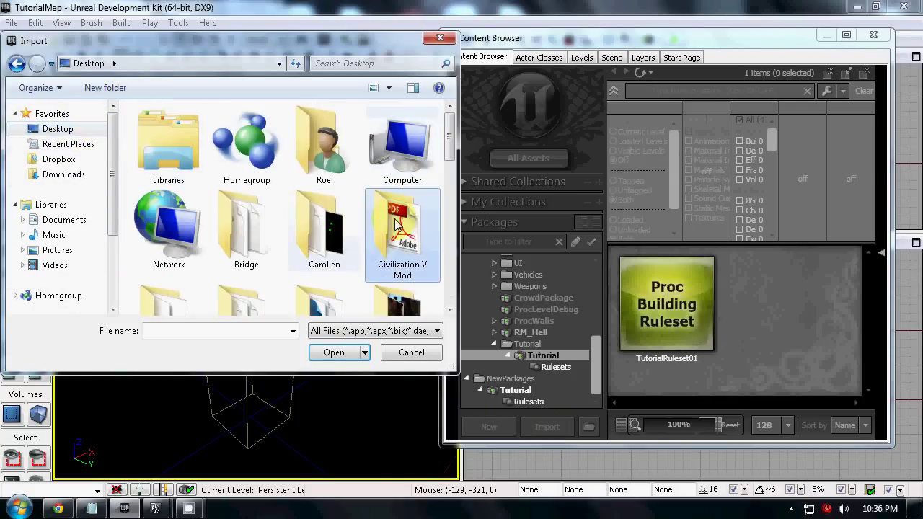
scroll(396, 225, "down", 1)
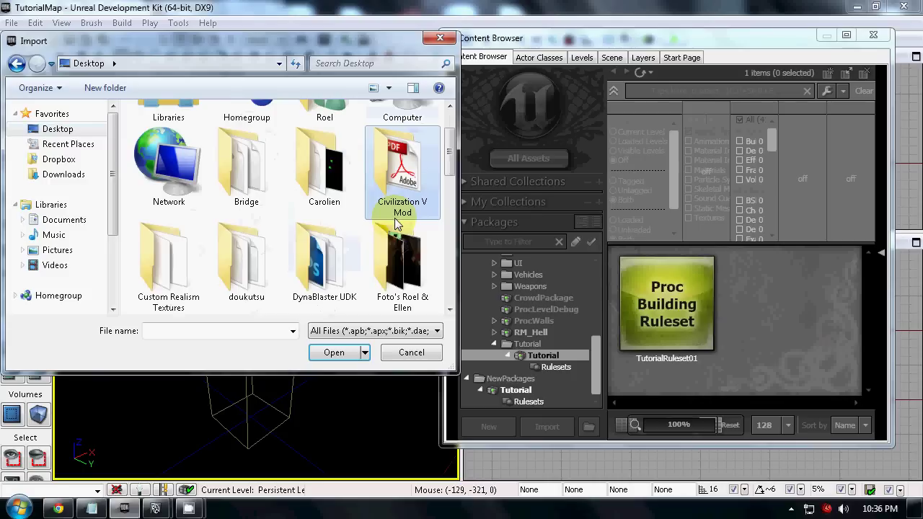
left_click(328, 268)
scroll(309, 248, "down", 2)
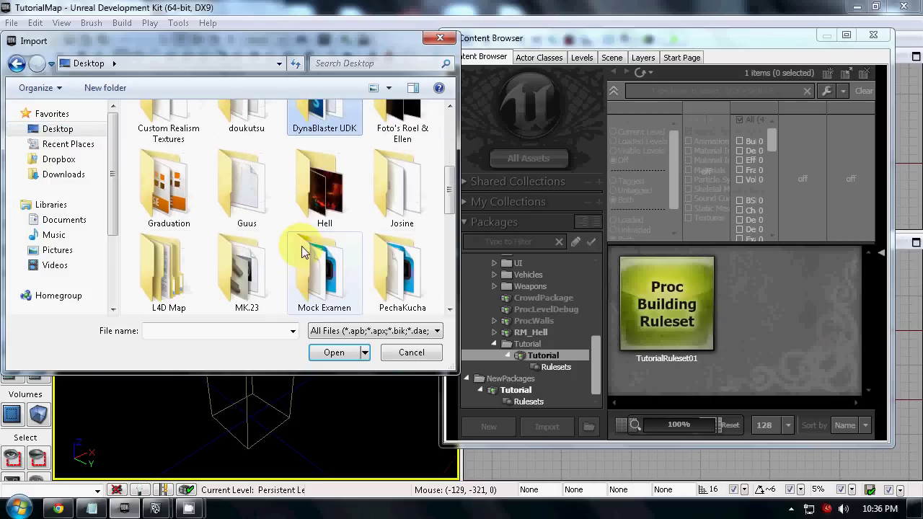
scroll(318, 245, "down", 3)
left_click(401, 145)
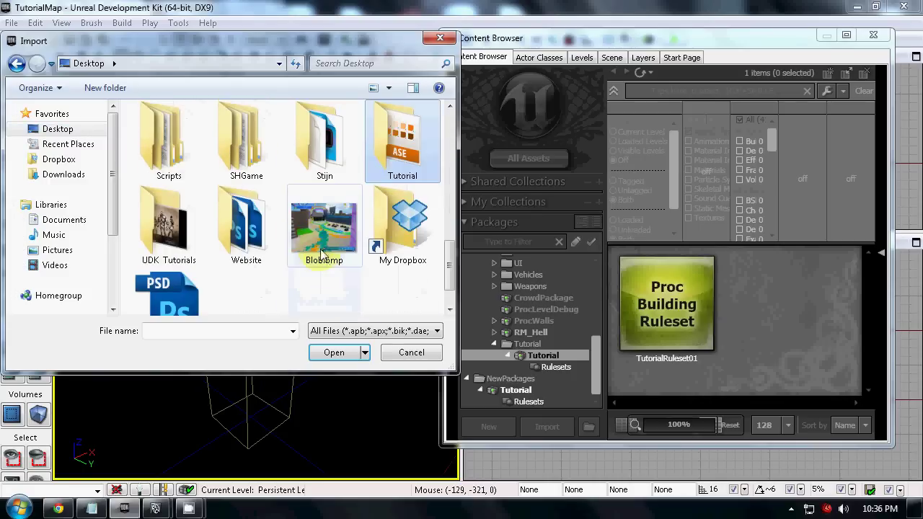
double_click(401, 145)
left_click(195, 160)
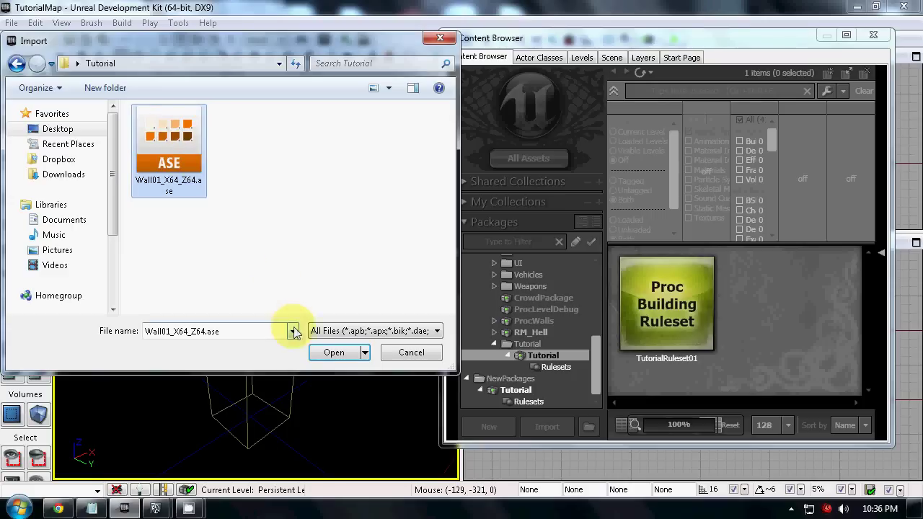
left_click(334, 353)
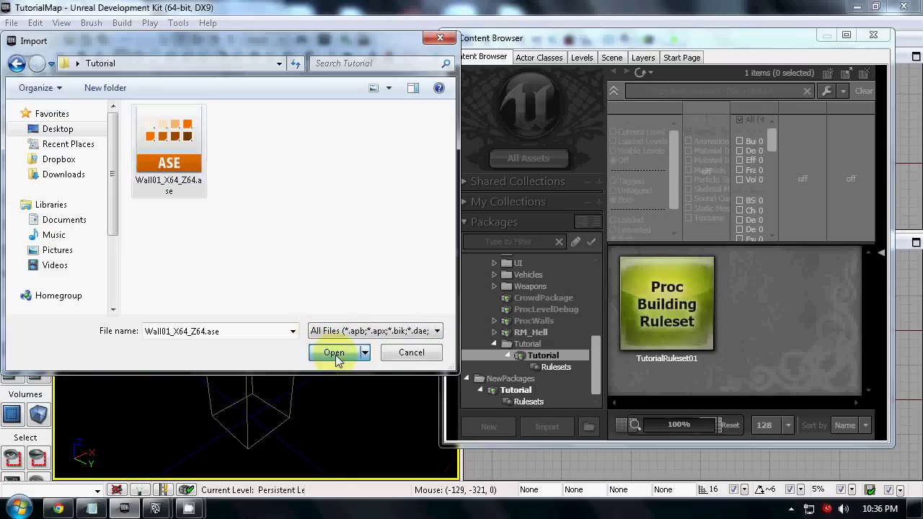
Step: Set the import grouping to Meshes and import Wall01_X64_Z64 into the Tutorial package
left_click_drag(663, 279, 588, 112)
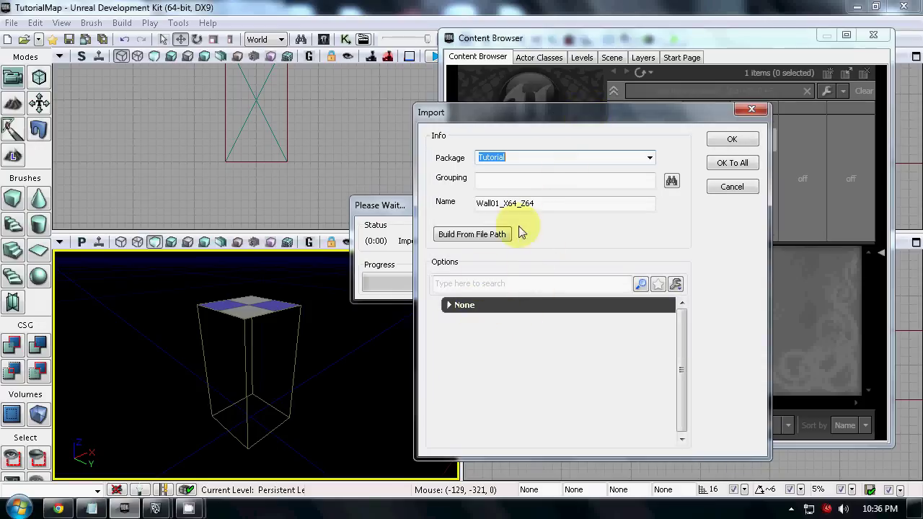
left_click(517, 184)
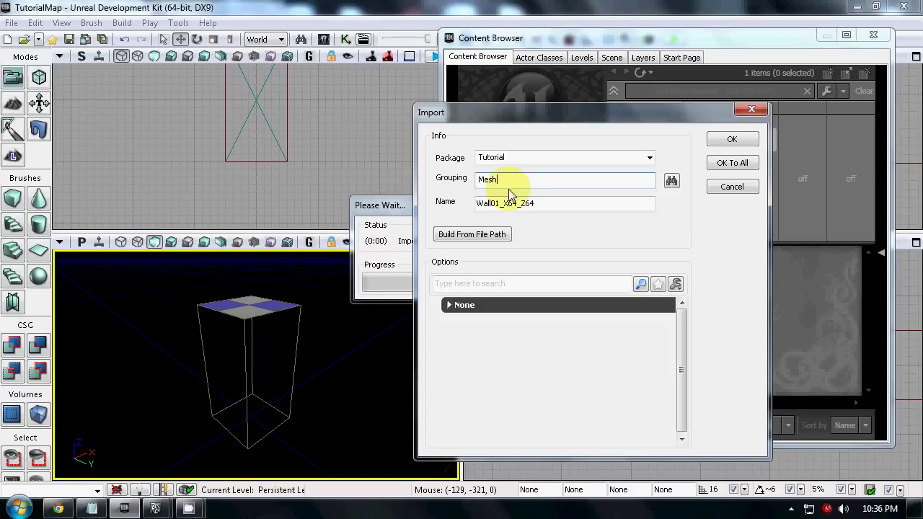
type("Meshes")
left_click_drag(509, 189, 392, 189)
left_click(557, 204)
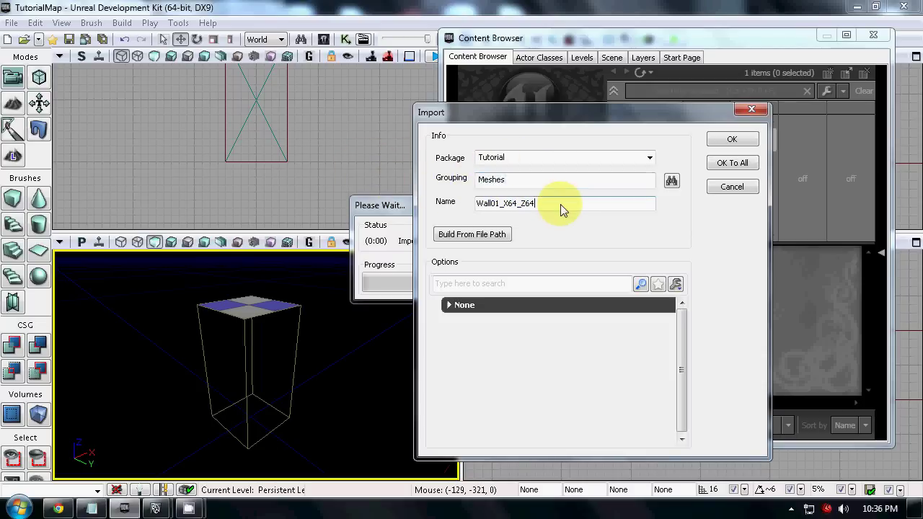
left_click(732, 140)
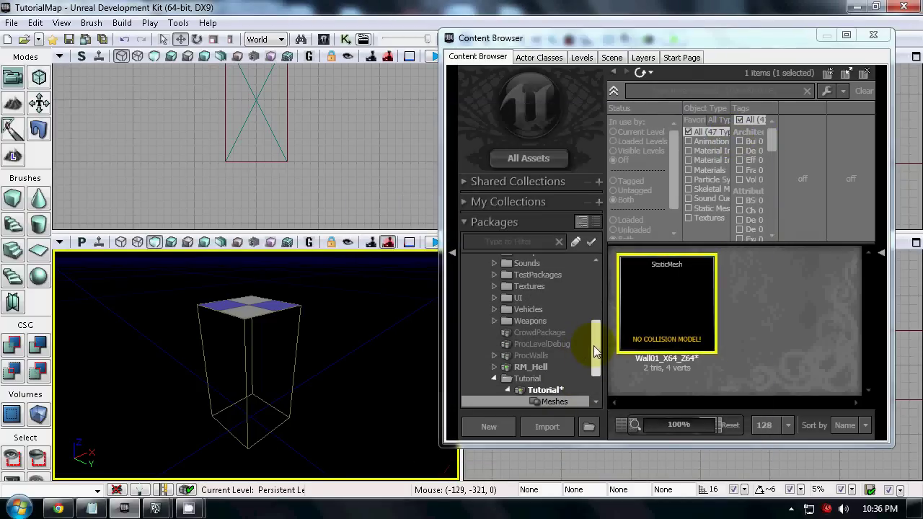
Step: Examine the imported Wall01_X64_Z64 mesh in the Static Mesh Editor and close the editor
scroll(594, 347, "down", 2)
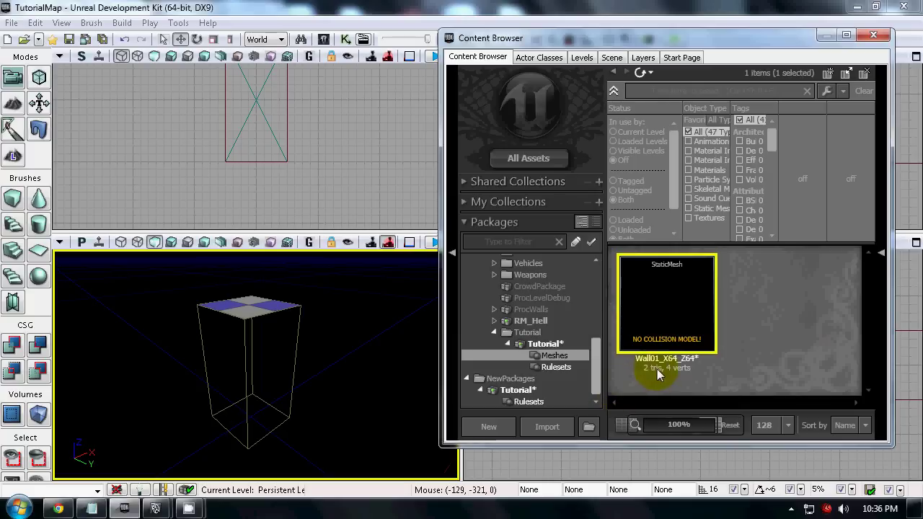
double_click(676, 309)
left_click_drag(535, 245, 51, 320)
right_click_drag(592, 253, 518, 292)
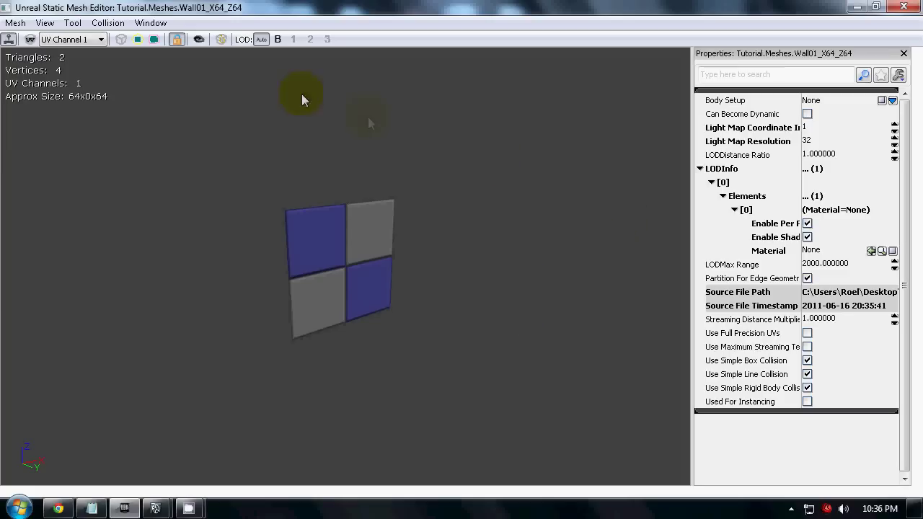
left_click(199, 40)
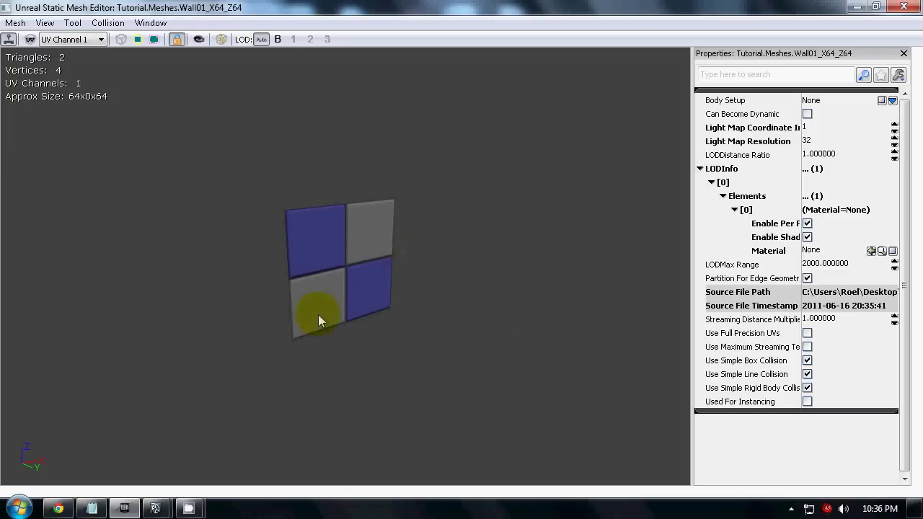
left_click(901, 7)
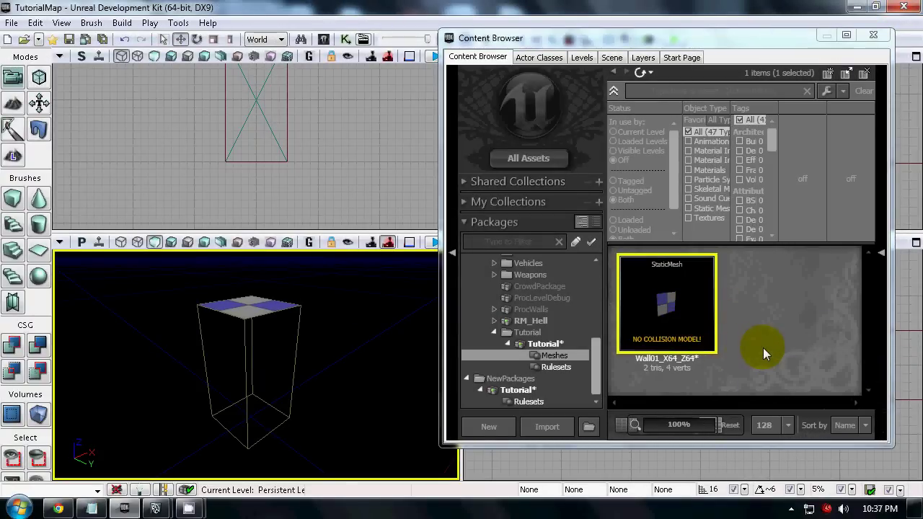
Step: Save the Tutorial package with the imported wall mesh
left_click(763, 349)
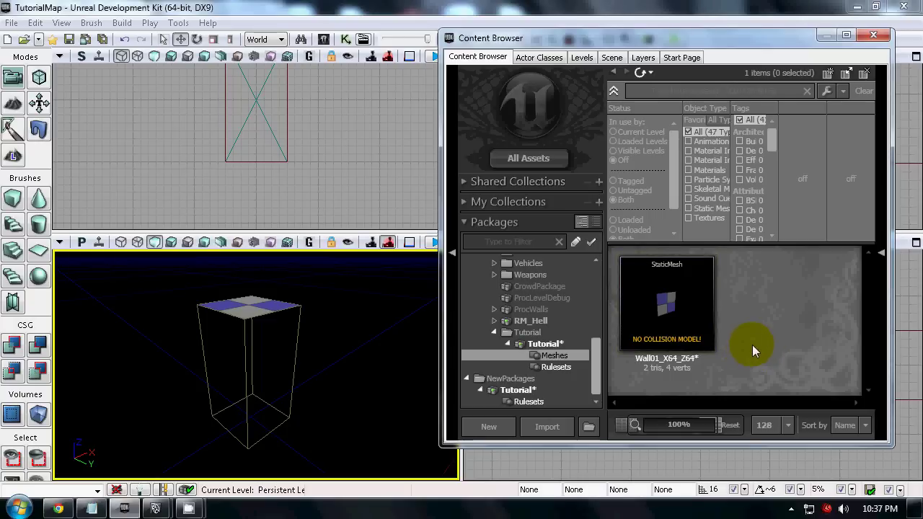
key("ctrl+s")
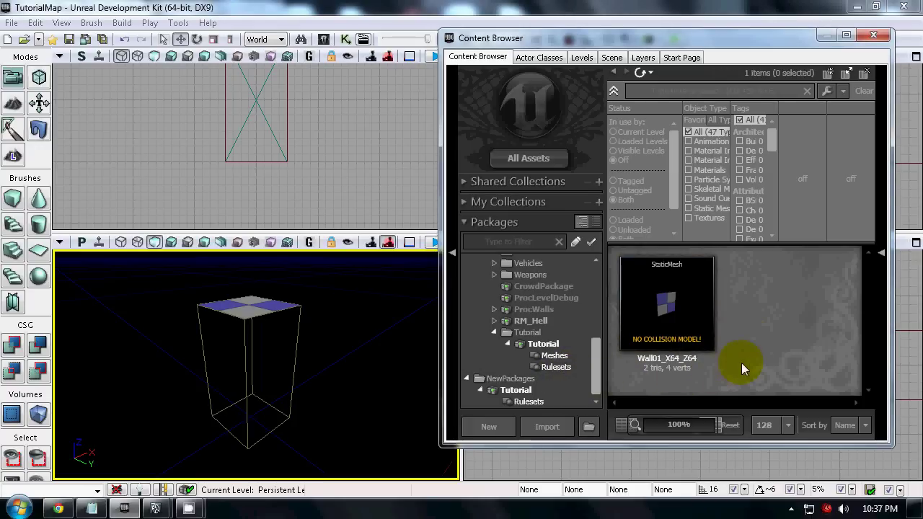
left_click(598, 375)
mouse_move(597, 375)
left_mouse_down()
mouse_move(602, 368)
mouse_move(603, 385)
left_mouse_up()
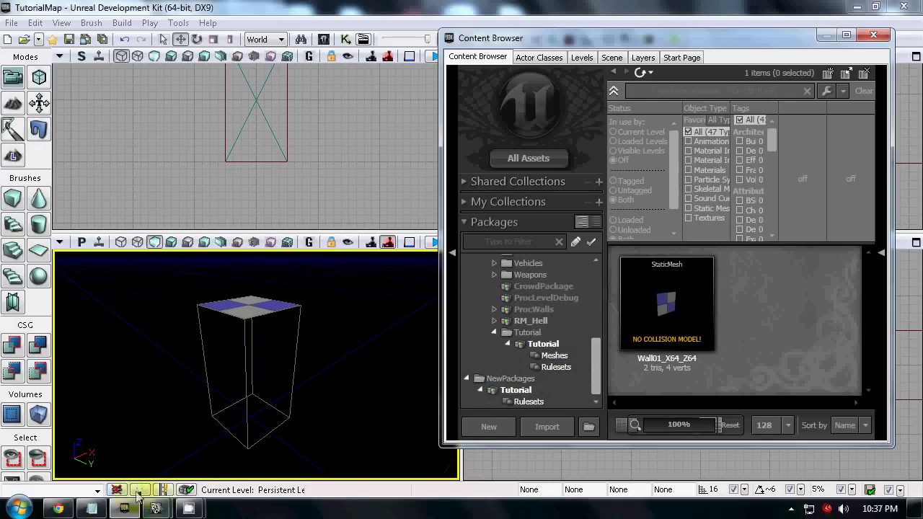
Step: Open TutorialRuleset01 from the Rulesets group in the Facade editor and move its window clear of the Content Browser
mouse_move(690, 317)
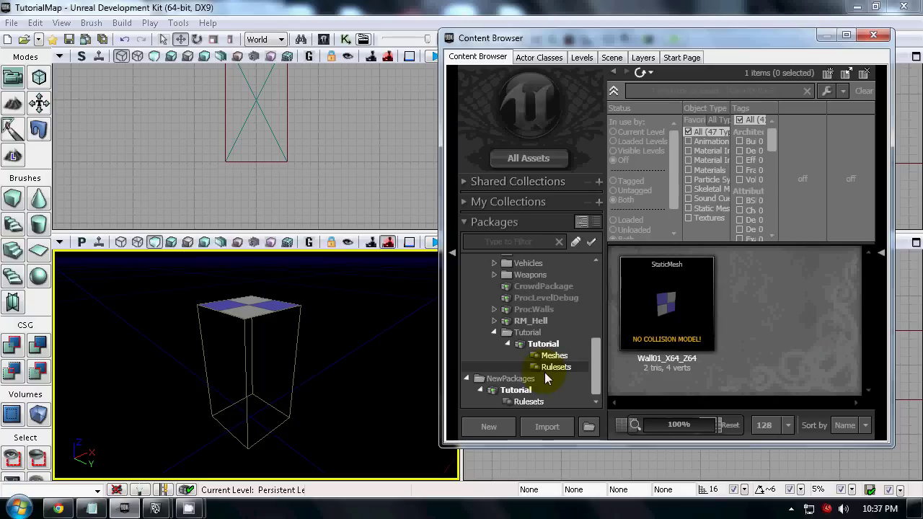
left_click(553, 355)
left_click(554, 367)
double_click(680, 317)
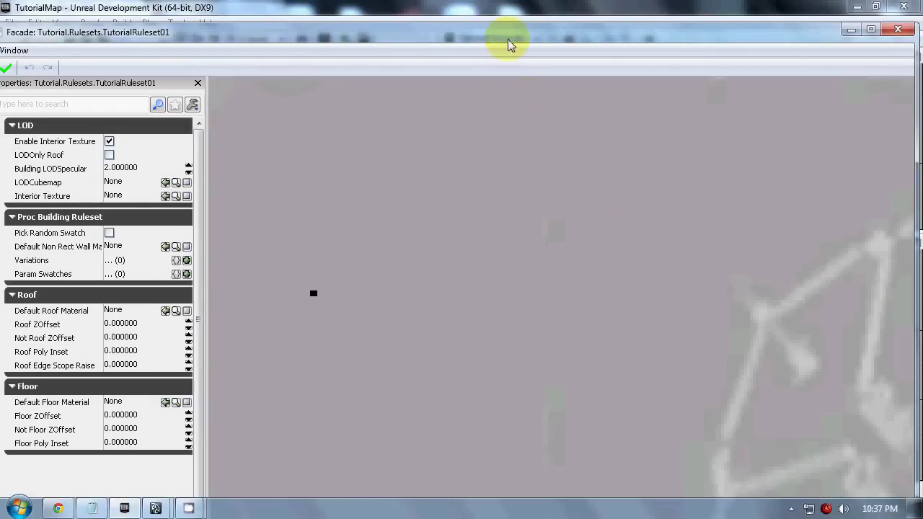
left_click_drag(508, 45, 480, 37)
left_click(206, 62)
Step: Select Wall01_X64_Z64 in the Meshes group and add a Mesh node using it to TutorialRuleset01
left_click(554, 355)
left_click(676, 317)
left_click(489, 6)
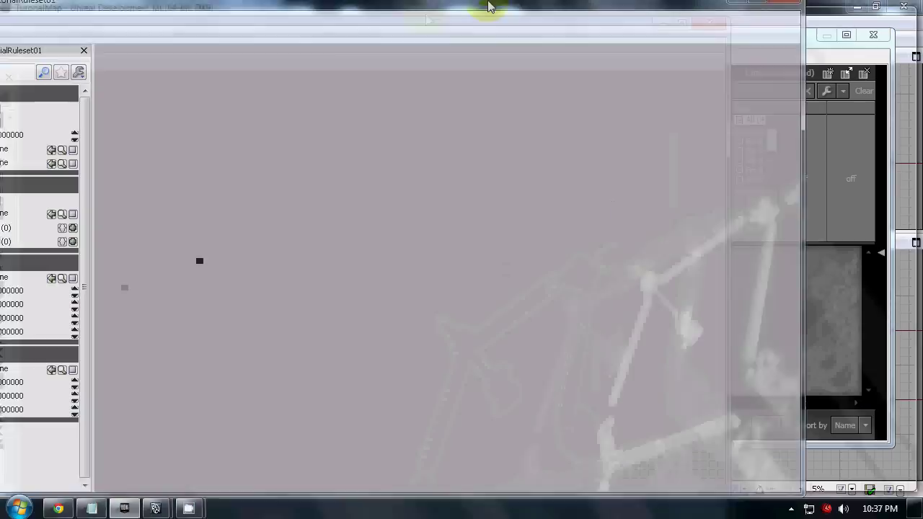
left_click_drag(404, 257, 442, 253)
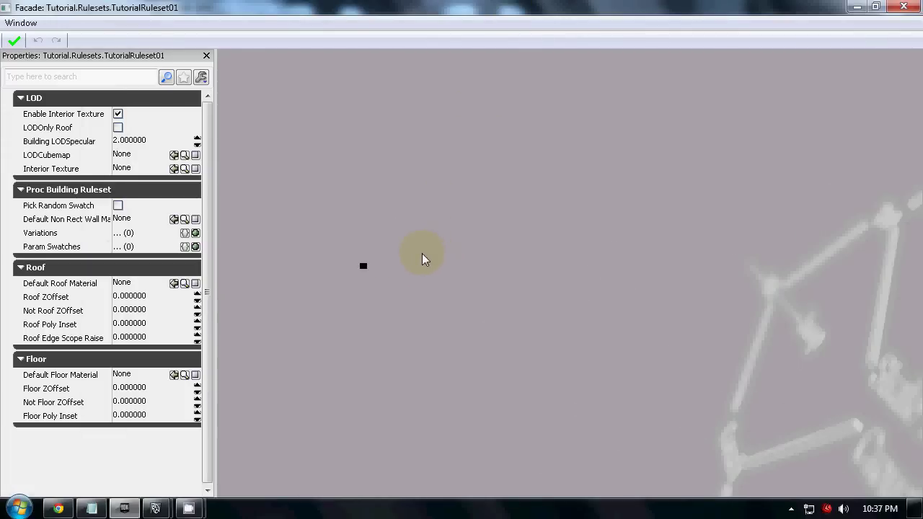
right_click(424, 259)
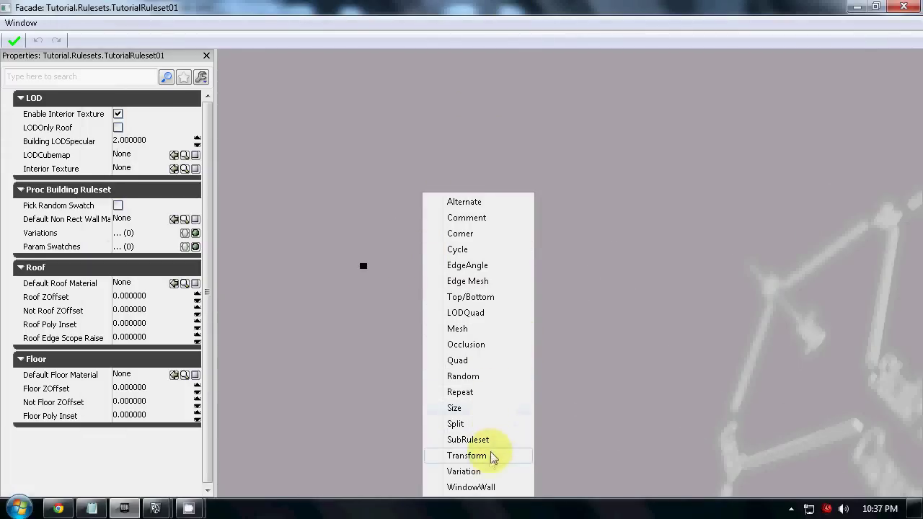
left_click(495, 330)
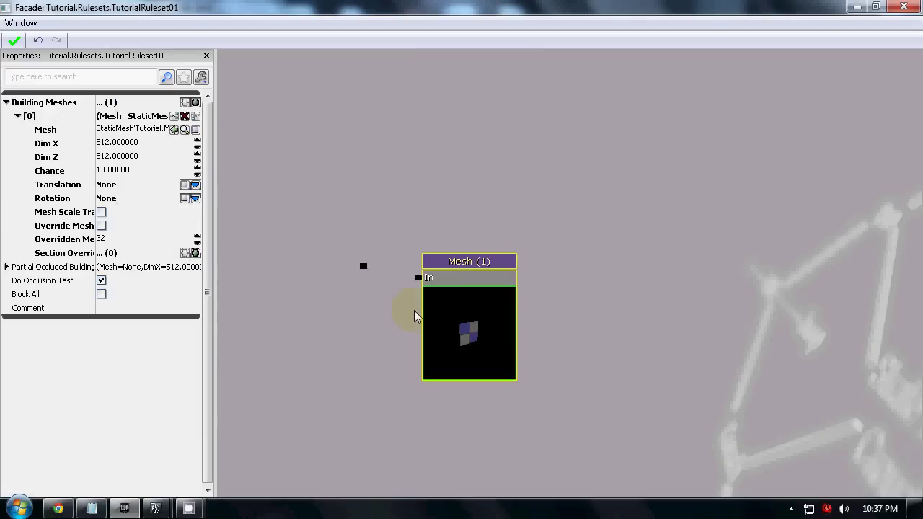
Step: Connect the ruleset's starting point to the Mesh node's In connector and reposition the node
left_click_drag(363, 268, 417, 282)
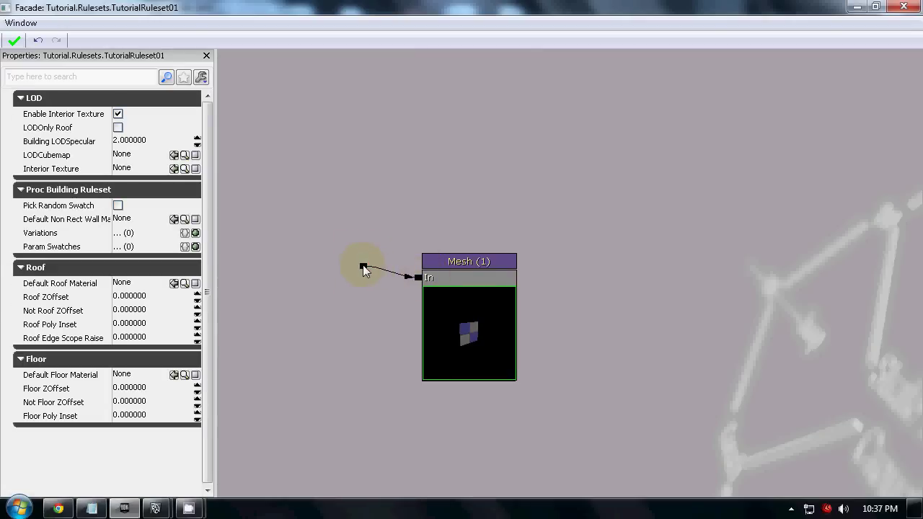
left_click_drag(505, 315, 468, 349)
left_click_drag(466, 330, 487, 299)
left_click(411, 297)
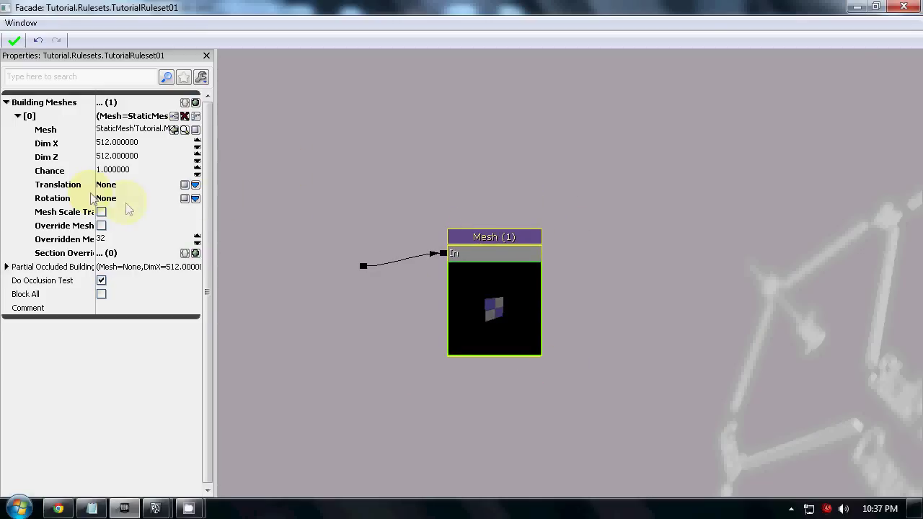
Step: Place the Facade window beside the viewports, reapply the ruleset and inspect the wall mesh on the building volume
left_click(267, 7)
left_click_drag(267, 7, 599, 25)
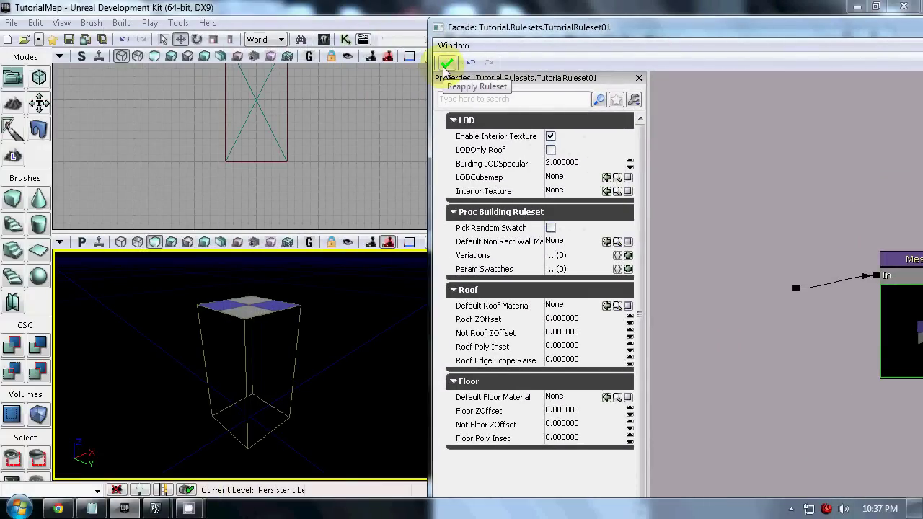
left_click(446, 64)
left_click_drag(365, 406, 334, 346)
left_click_drag(826, 360, 735, 363)
scroll(736, 363, "down", 1)
mouse_move(252, 355)
left_mouse_down()
mouse_move(236, 450)
mouse_move(274, 336)
mouse_move(242, 340)
mouse_move(256, 353)
left_mouse_up()
left_click_drag(309, 441, 255, 461)
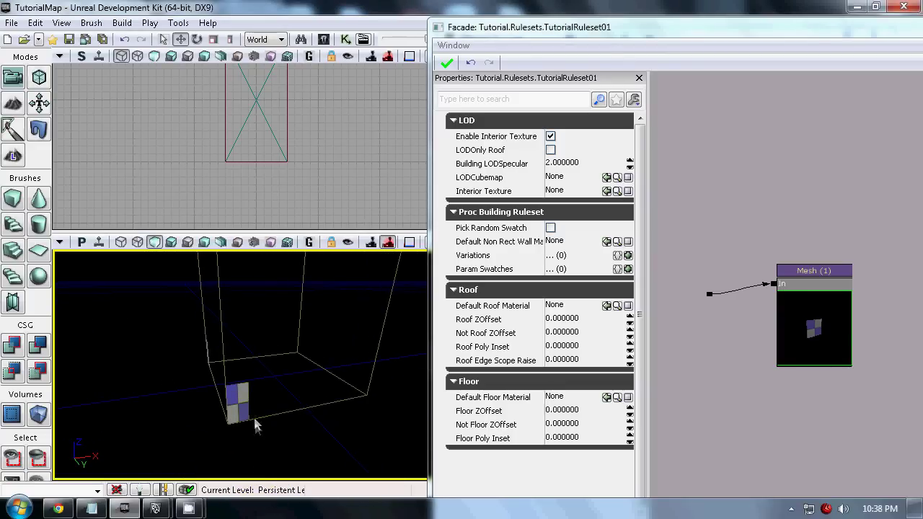
Step: Set the Mesh node's Dim X and Dim Z to 64, reapply the ruleset and inspect the building
left_click(793, 361)
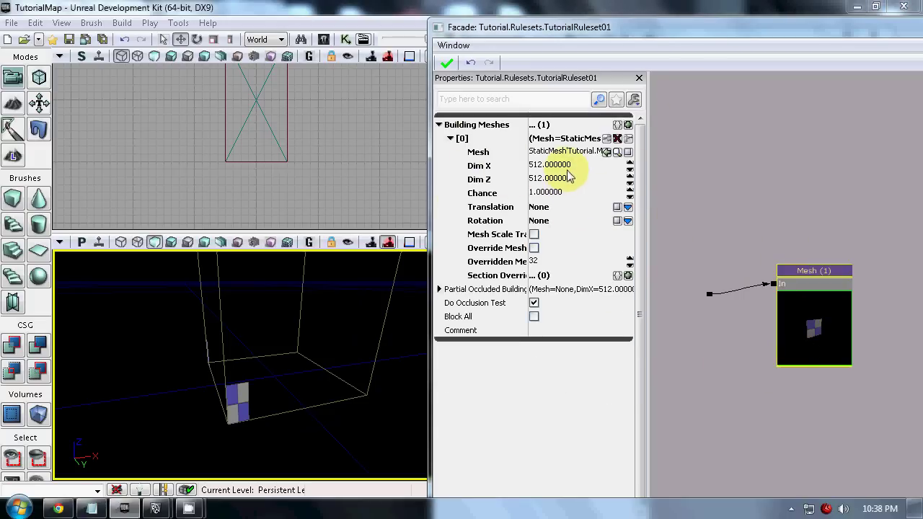
left_click(826, 347)
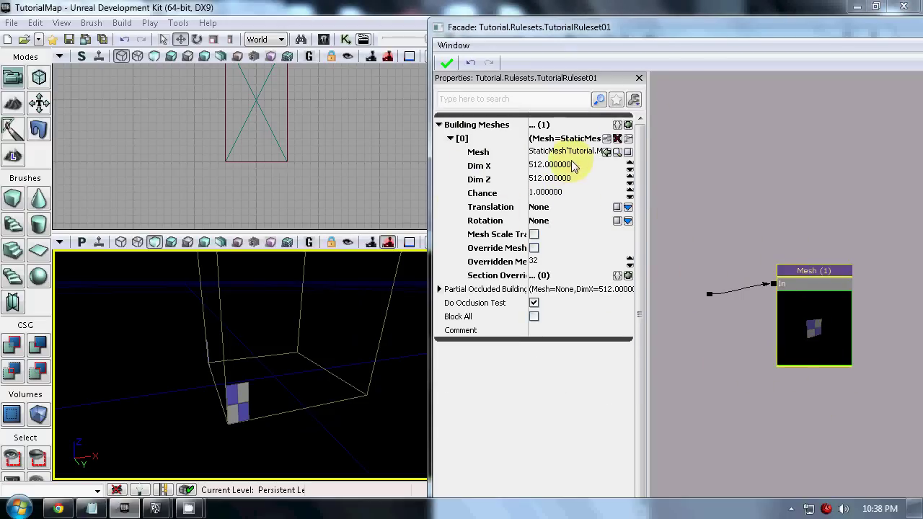
type("64")
key("Return")
left_click(583, 180)
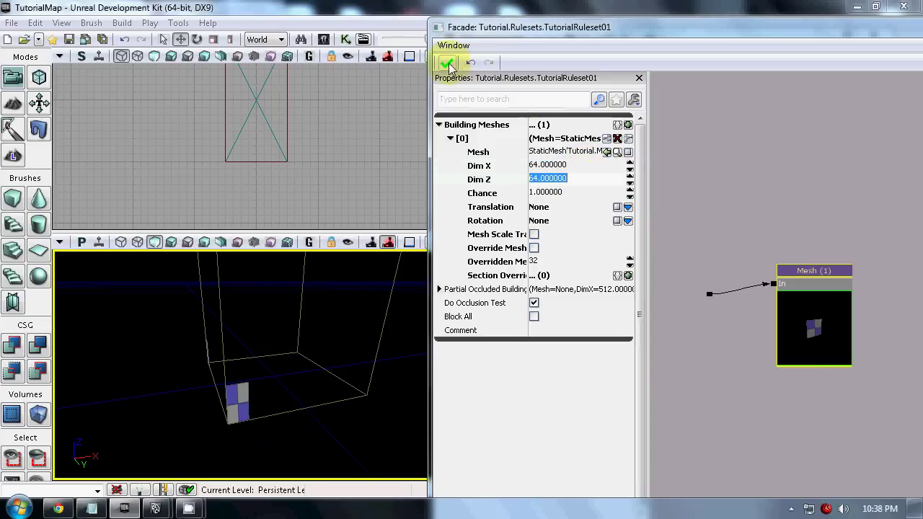
left_click(447, 64)
left_click_drag(319, 416, 235, 427)
left_click_drag(261, 345, 330, 350)
Step: Set the Mesh node's Dim Z to 128 and reapply the ruleset to the building
left_click(582, 180)
type("128")
key("Return")
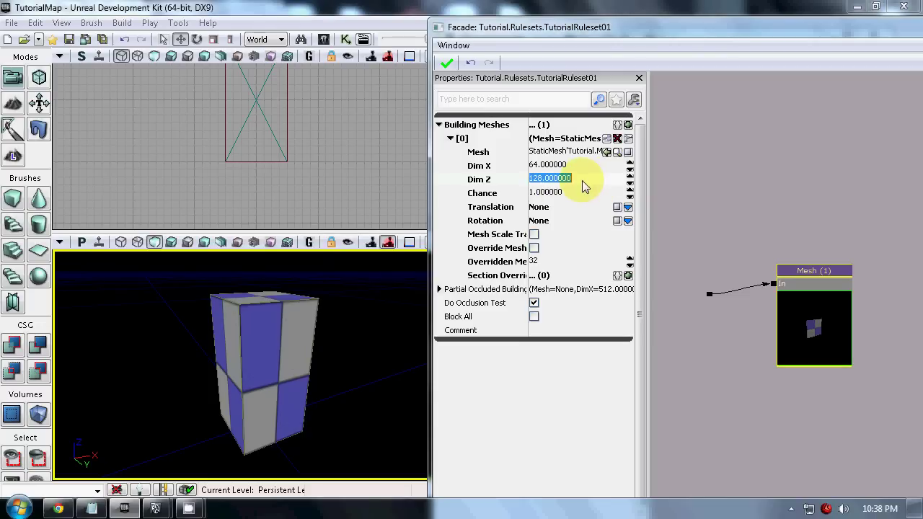
left_click(448, 64)
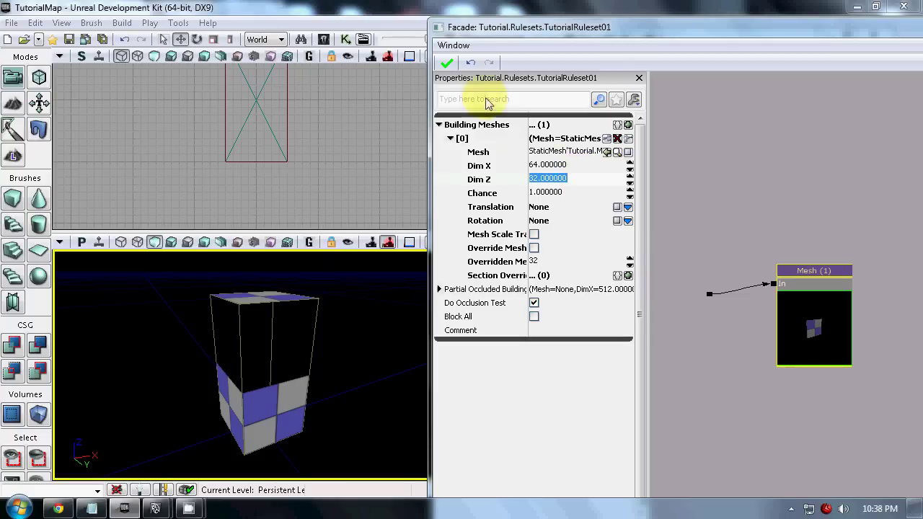
Step: Try a Dim Z of 32 on the building, set the Mesh node's Dim Z to 64 and reapply the ruleset
left_click(447, 63)
left_click_drag(376, 488, 363, 333)
left_click(559, 190)
left_click(570, 180)
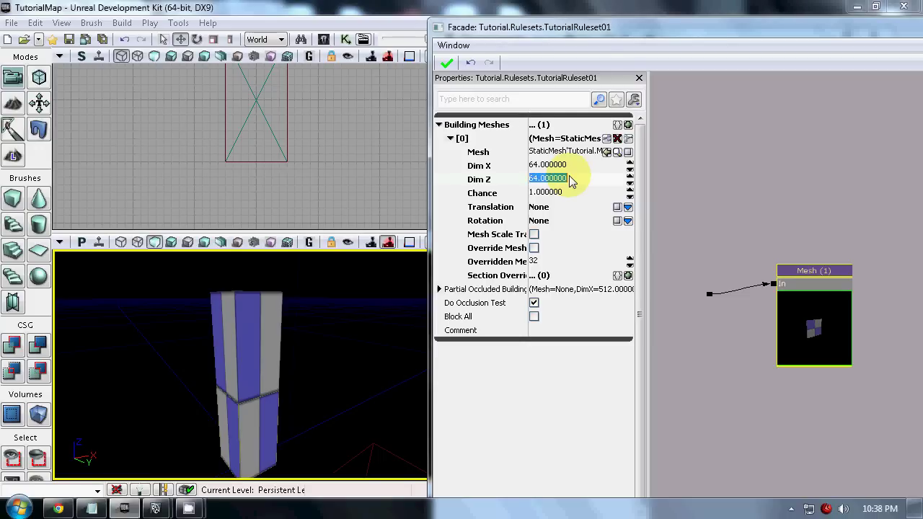
left_click(447, 62)
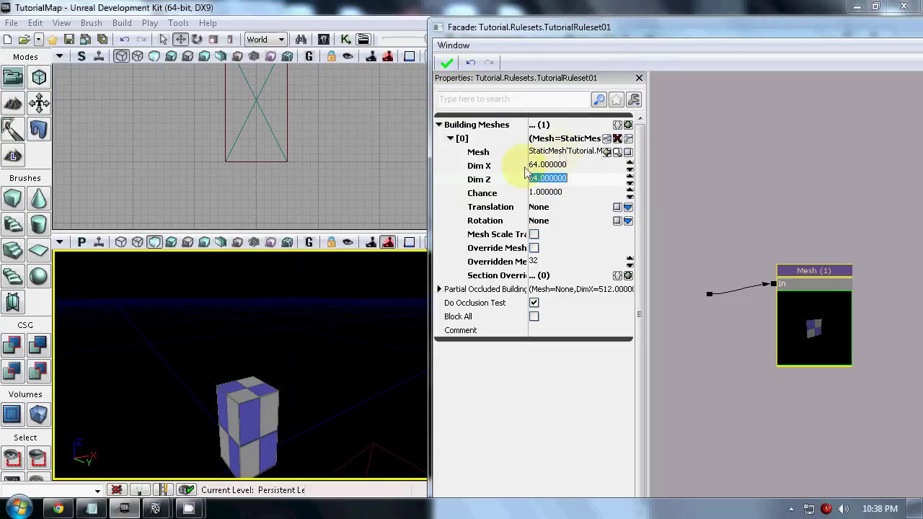
mouse_move(303, 342)
right_mouse_down()
mouse_move(282, 250)
mouse_move(303, 439)
mouse_move(284, 306)
mouse_move(302, 334)
right_mouse_up()
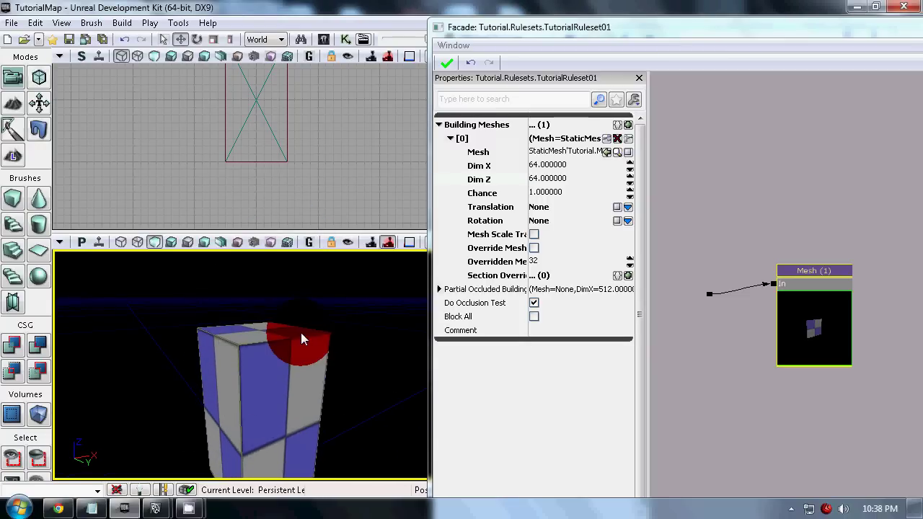
Step: Close the Facade window for TutorialRuleset01 and place the Content Browser beside the viewports
left_click_drag(787, 28, 311, 41)
left_click(863, 41)
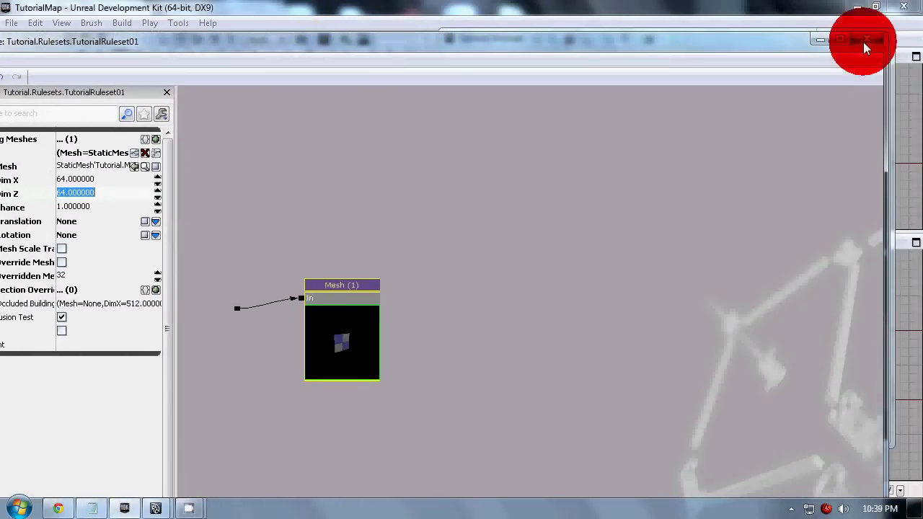
left_click_drag(678, 32, 910, 119)
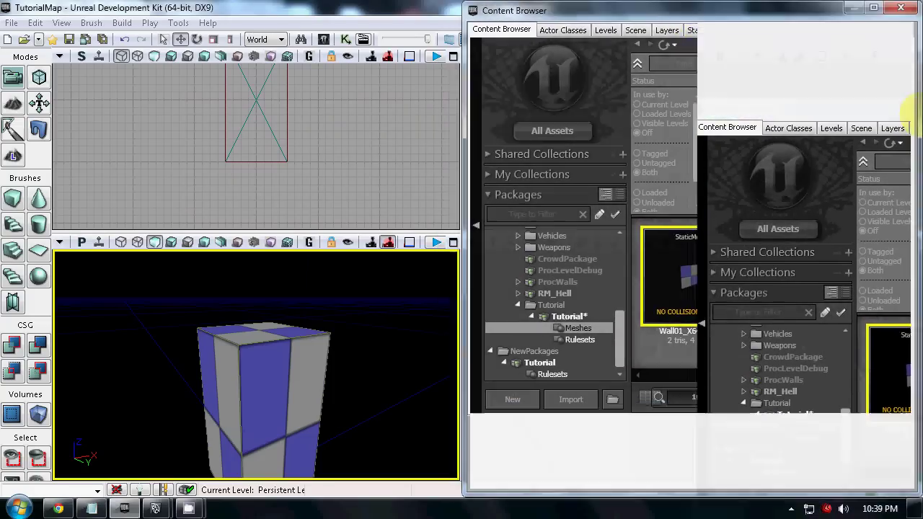
Step: Switch the perspective viewport to Lit mode and add a point light on the building's wall
left_click(287, 395)
right_click_drag(351, 372, 330, 375)
key("alt+4")
left_click(245, 359)
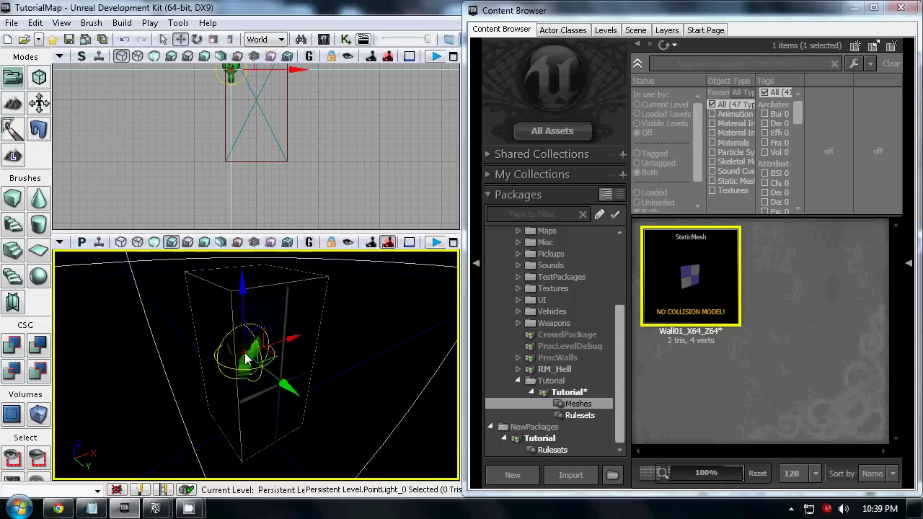
Step: Move the point light out of the building, past its front corner and up near the top, and inspect the lit walls
left_click_drag(292, 390, 346, 432)
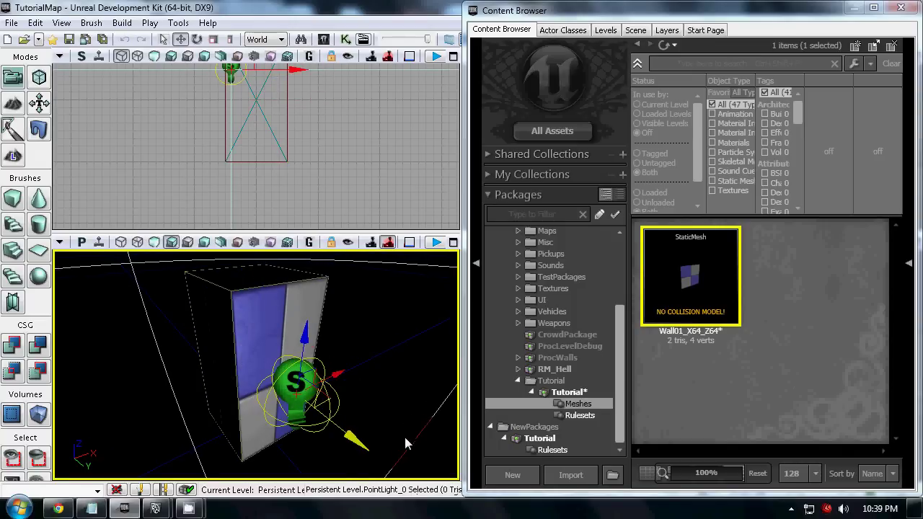
left_click_drag(344, 368, 289, 391)
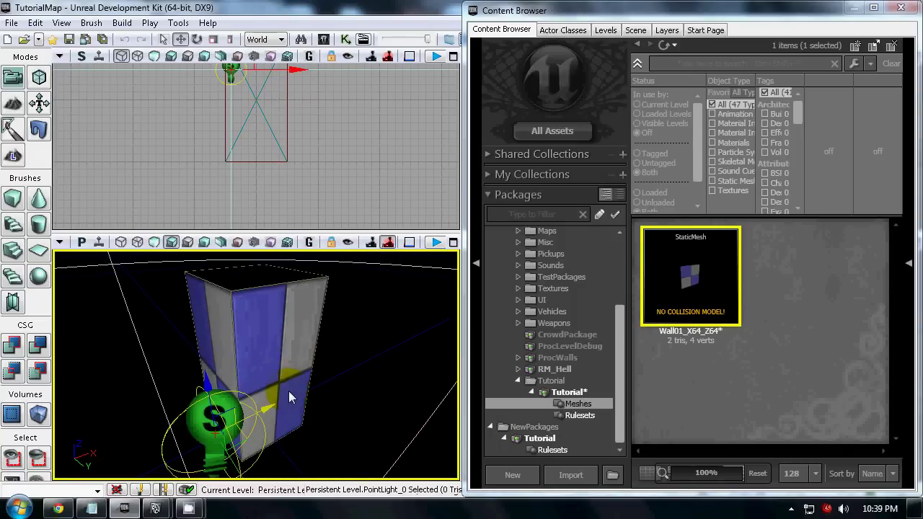
left_click_drag(341, 365, 232, 260)
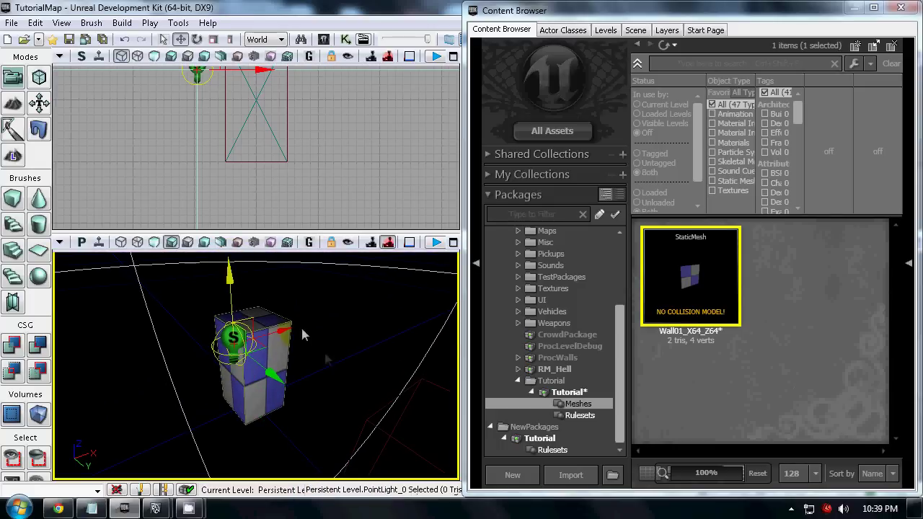
left_click(366, 350)
right_click_drag(366, 351, 460, 304)
left_click_drag(462, 310, 292, 393)
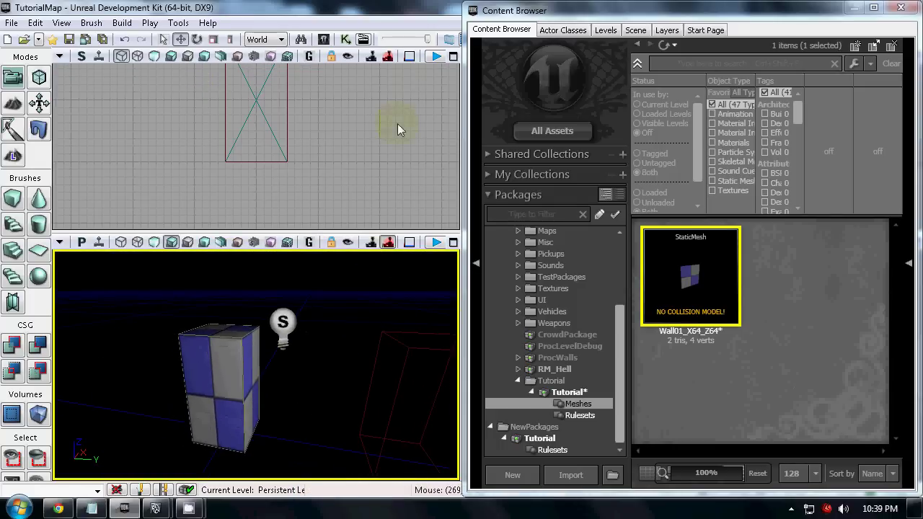
Step: Run a full build of TutorialMap, review the Map Check warnings, close the list and inspect the building
left_click_drag(525, 13, 536, 72)
left_click(554, 41)
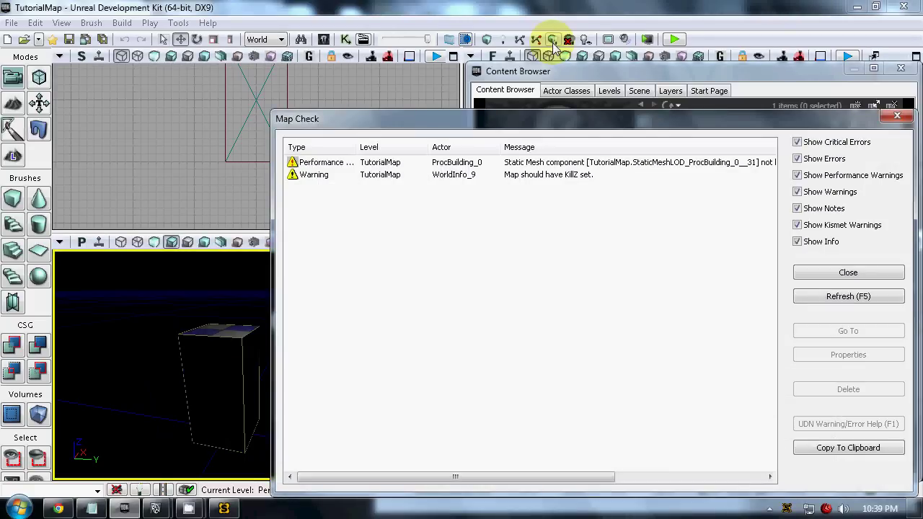
left_click(843, 278)
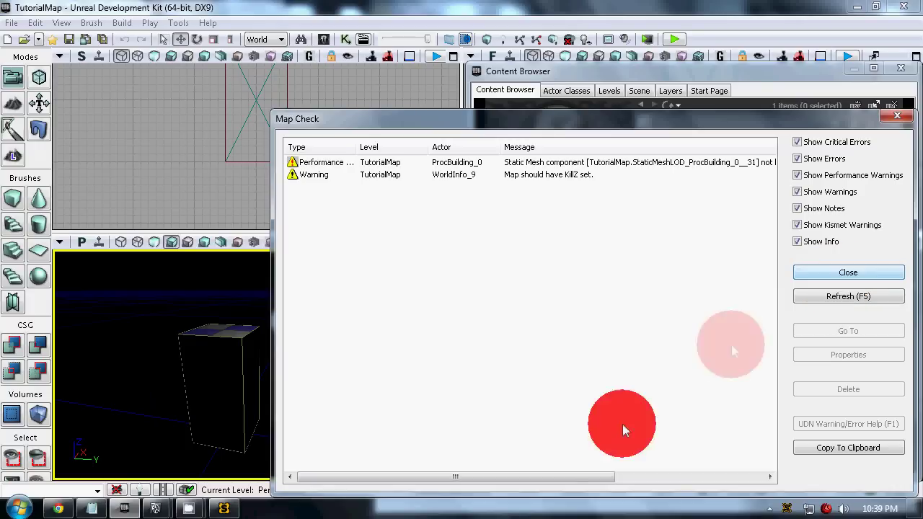
mouse_move(567, 477)
left_mouse_down()
mouse_move(751, 476)
mouse_move(536, 437)
left_mouse_up()
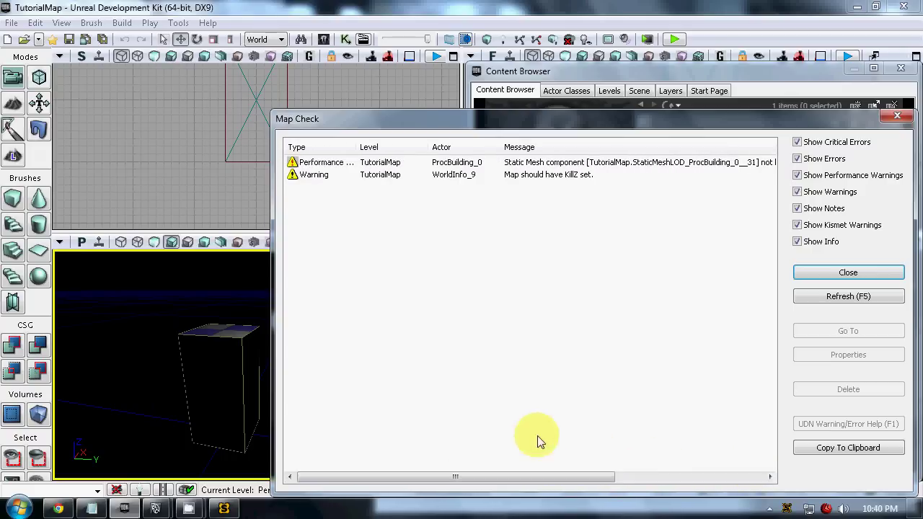
left_click(504, 179)
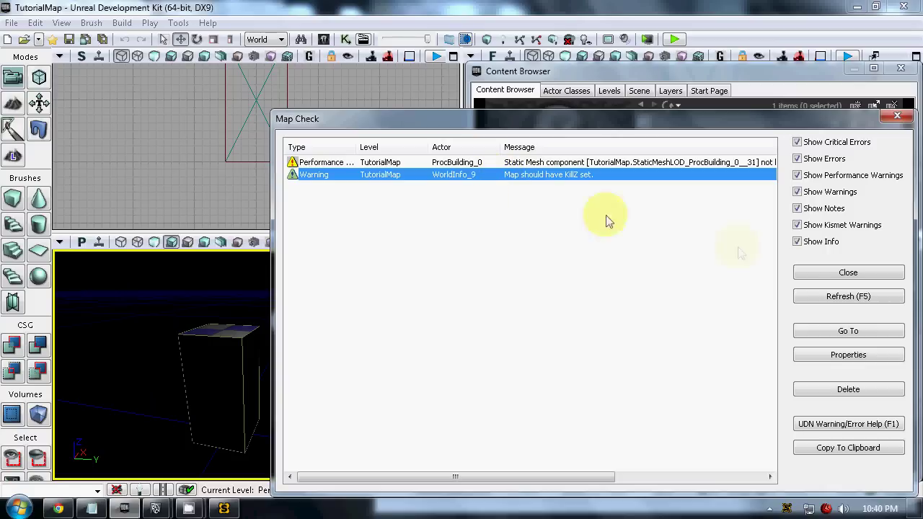
left_click(844, 278)
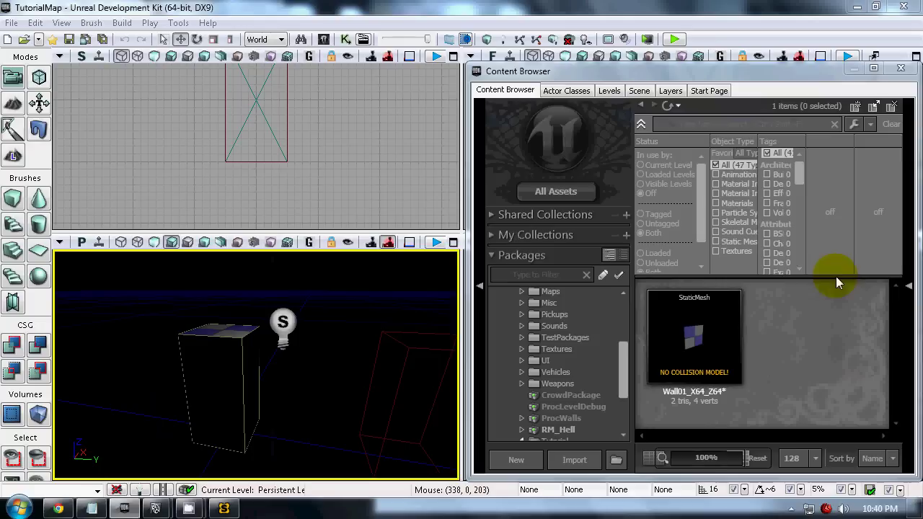
left_click_drag(316, 397, 377, 397)
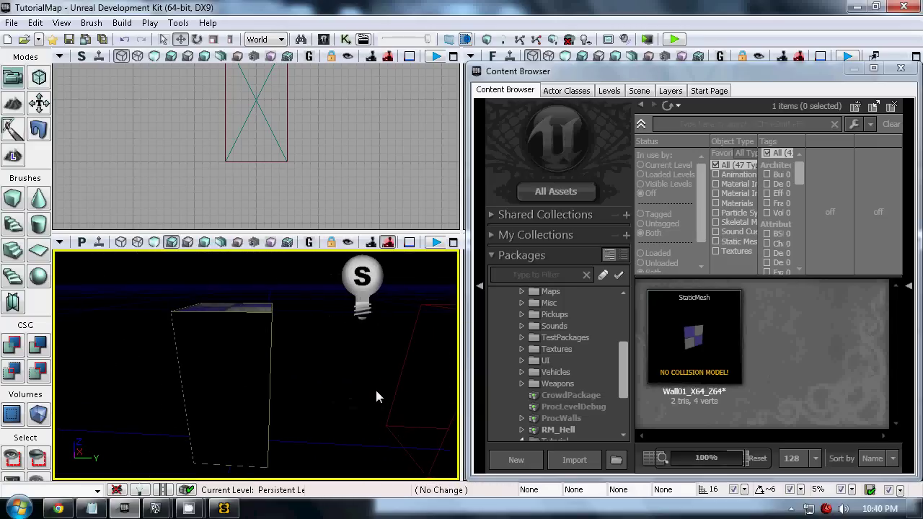
Step: Switch to Maya and examine the wall plane's UV sets and UV layout in the UV Texture Editor
mouse_move(155, 508)
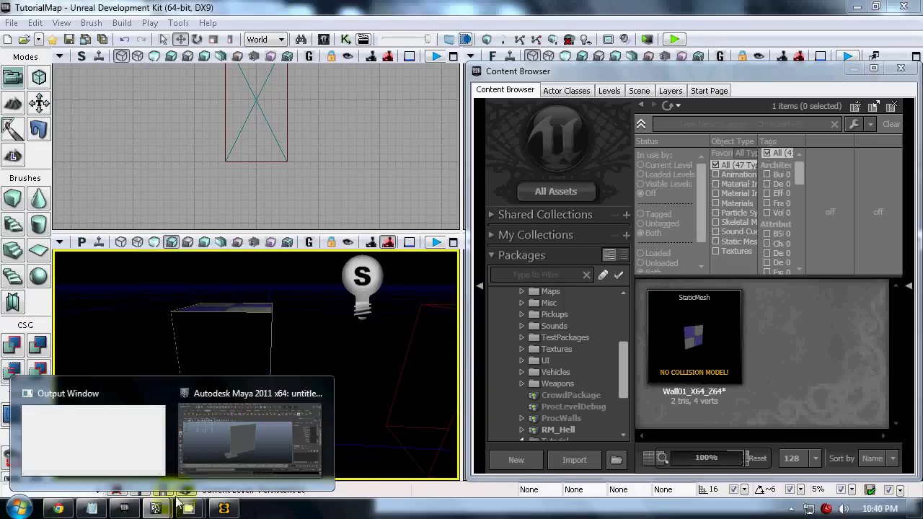
left_click(229, 447)
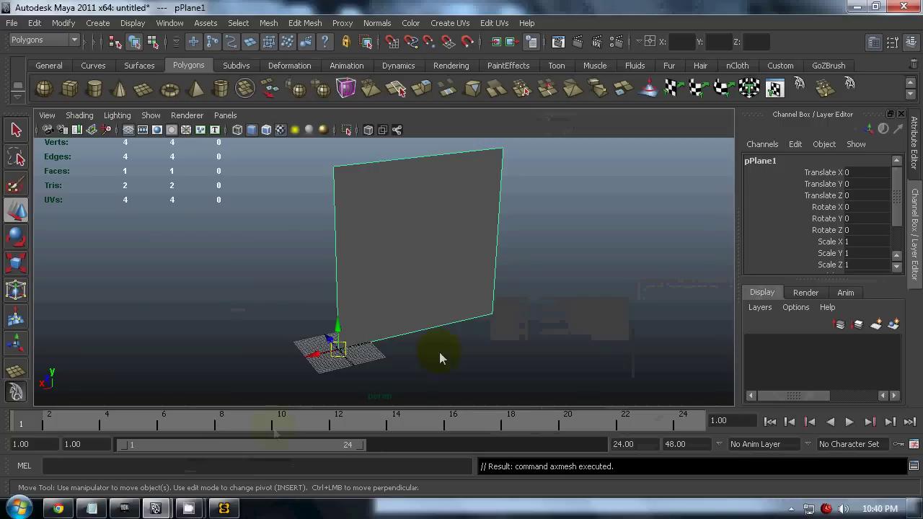
left_click(552, 289)
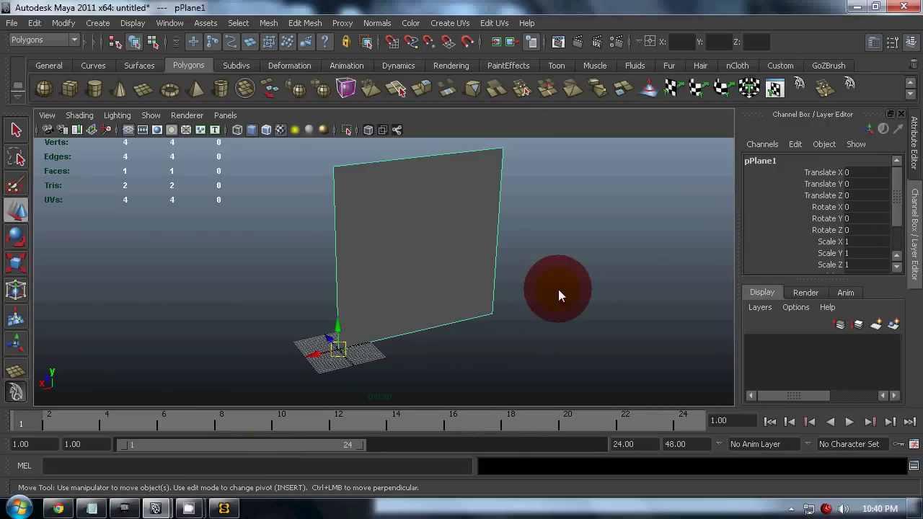
left_click(454, 245)
left_click(452, 24)
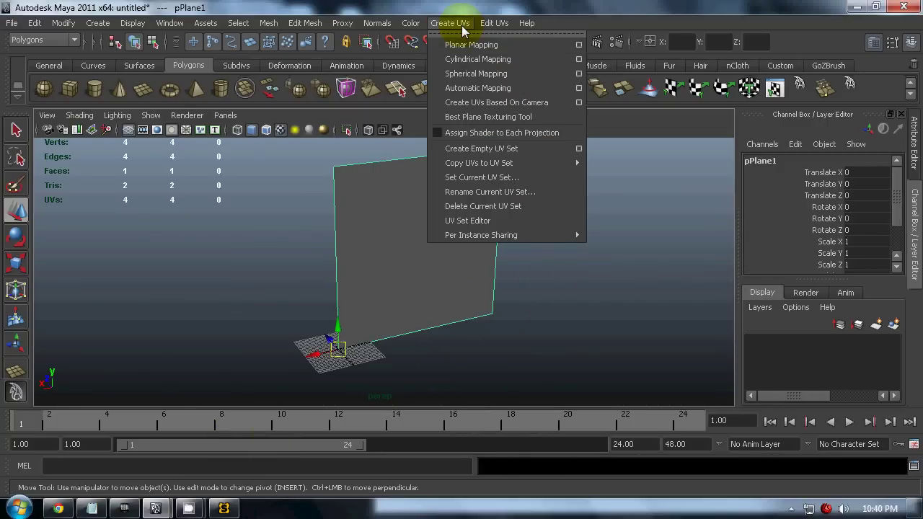
mouse_move(495, 23)
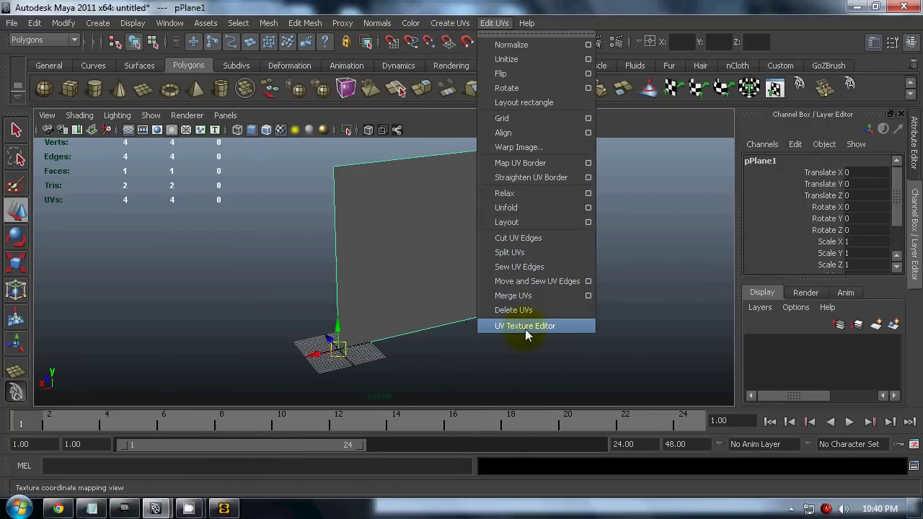
left_click(527, 329)
left_click(606, 119)
left_click_drag(606, 119, 911, 120)
left_click(722, 30)
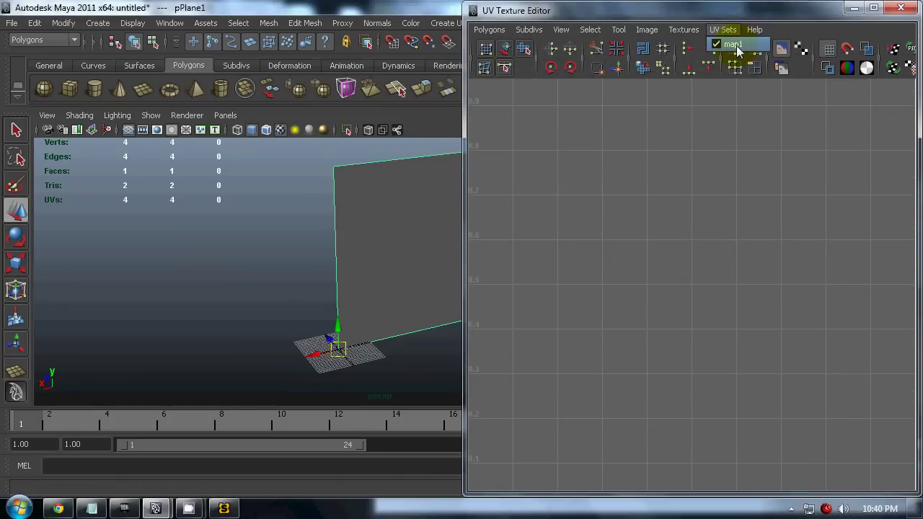
left_click(681, 220)
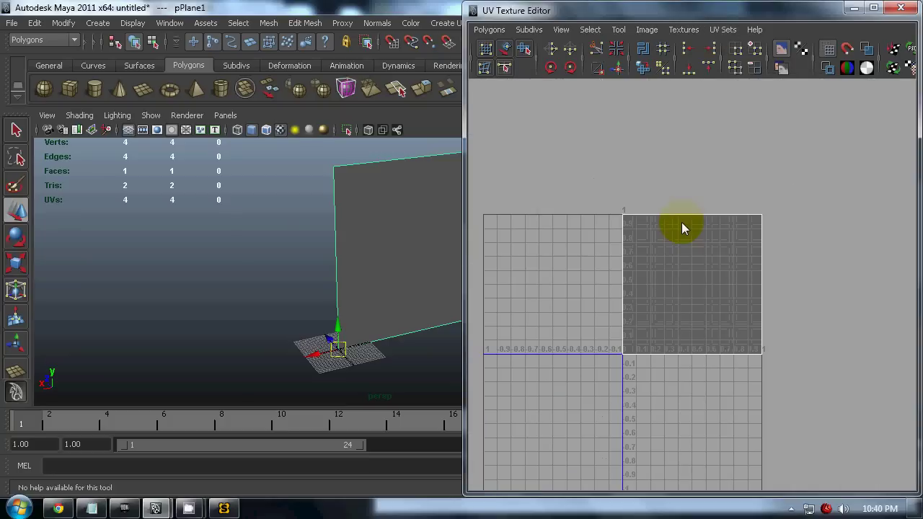
left_click(901, 8)
Step: Copy the wall plane's UVs into a new UV set named Lightmap
left_click(450, 23)
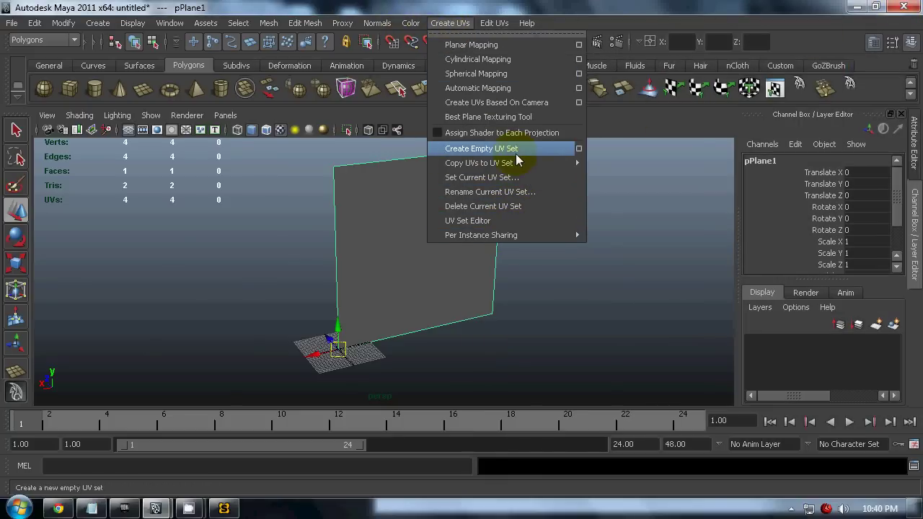
mouse_move(519, 162)
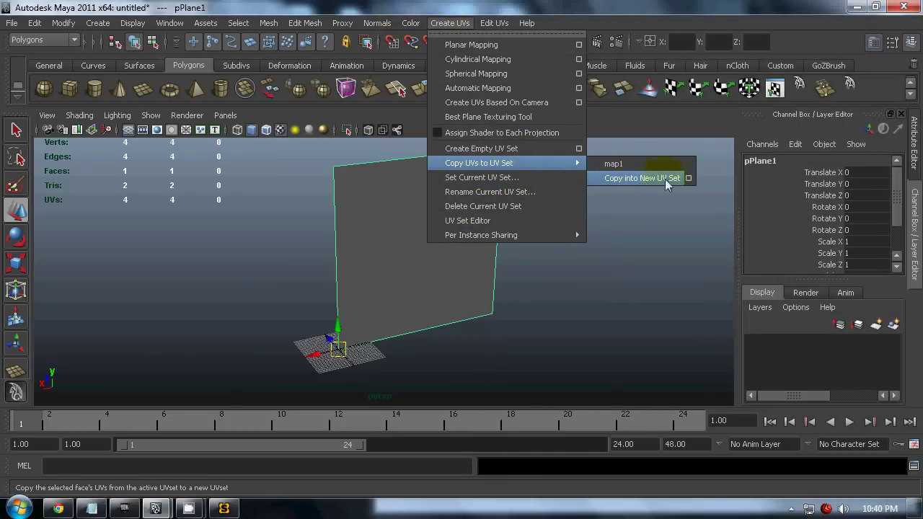
left_click(689, 179)
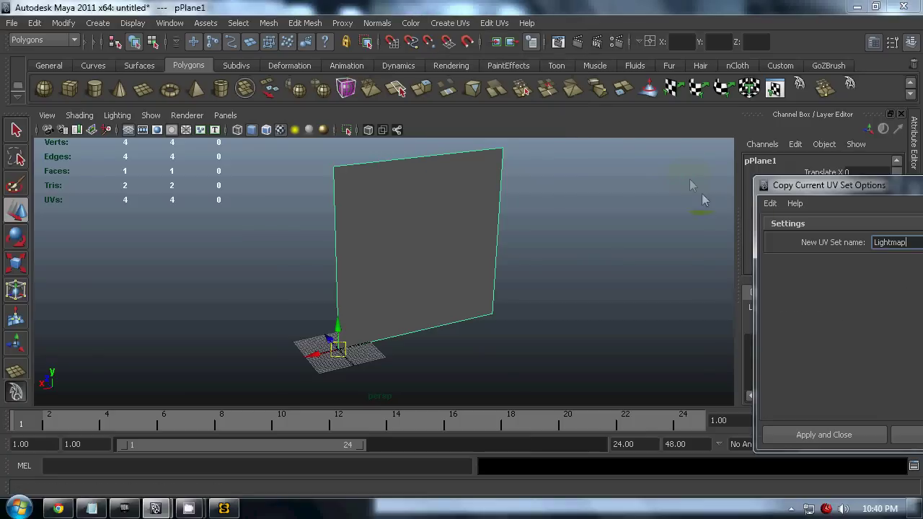
left_click_drag(845, 190, 556, 140)
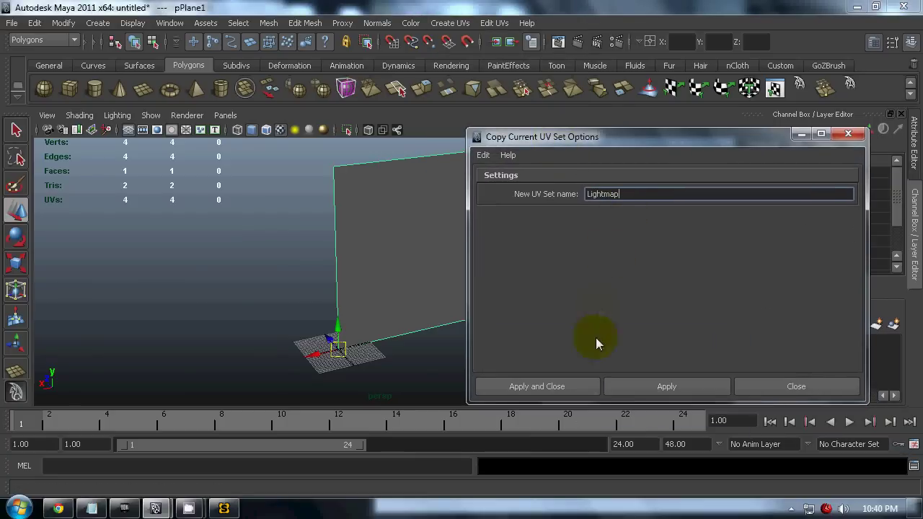
left_click(576, 385)
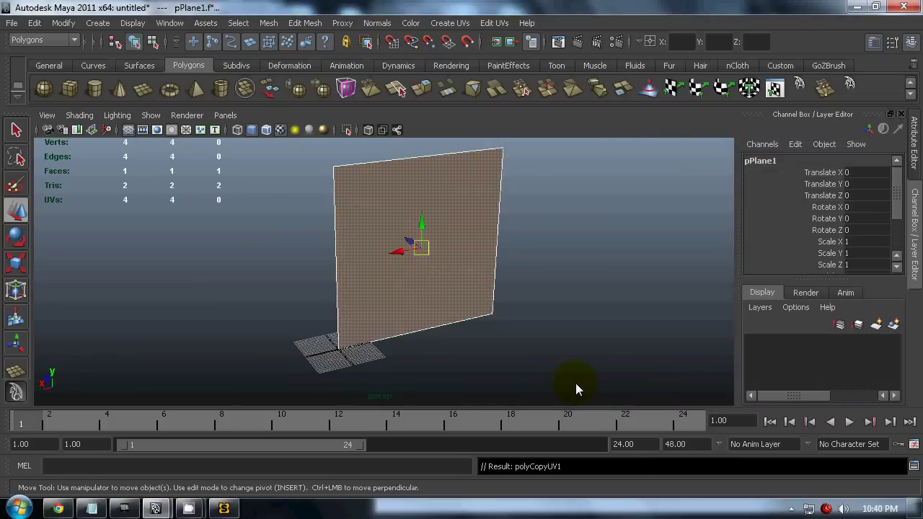
left_click(569, 331)
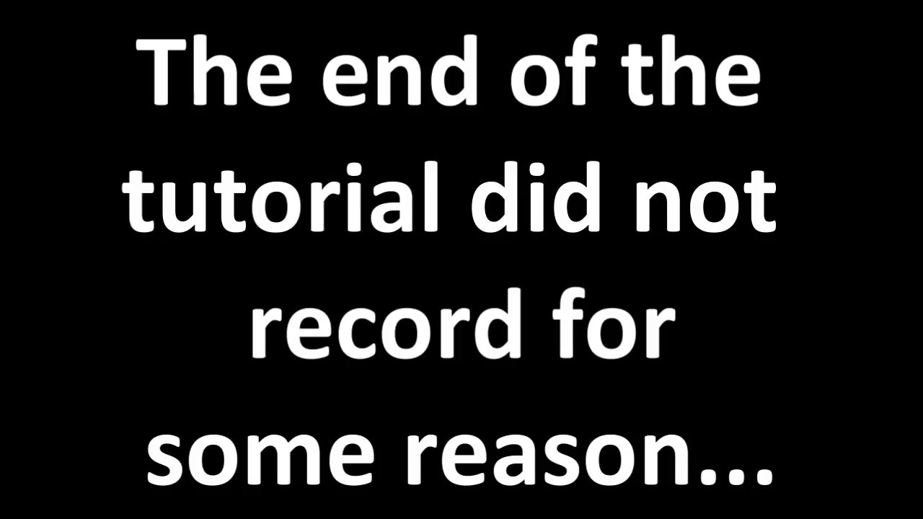